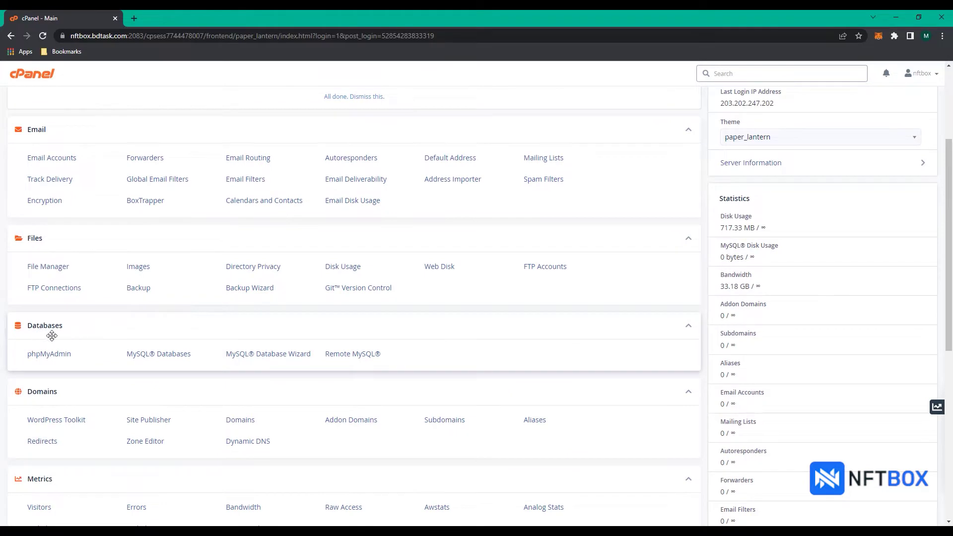
- Create the MySQL database nftbox_tutorial and go back to the MySQL Databases page
{"action": "left_click", "coordinate": [174, 360]}
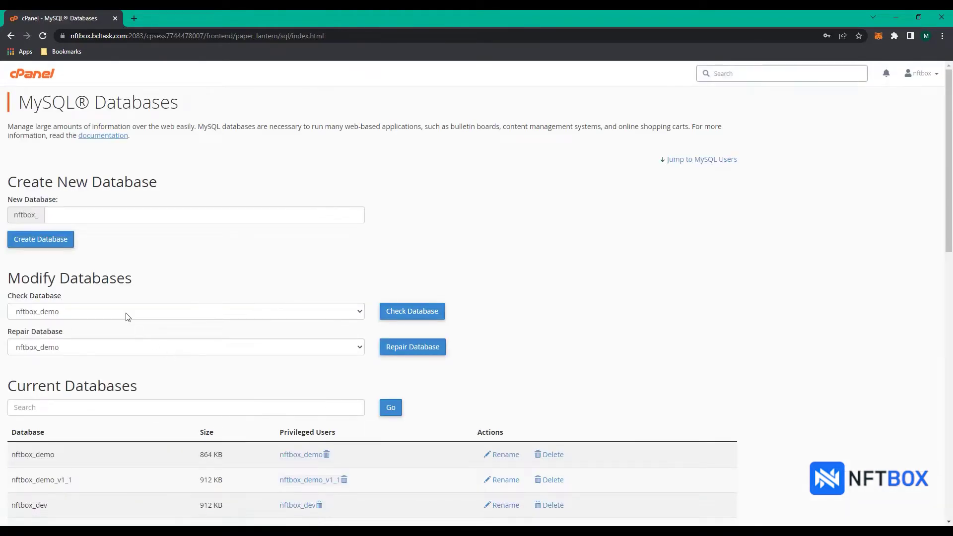
{"action": "left_click", "coordinate": [114, 213]}
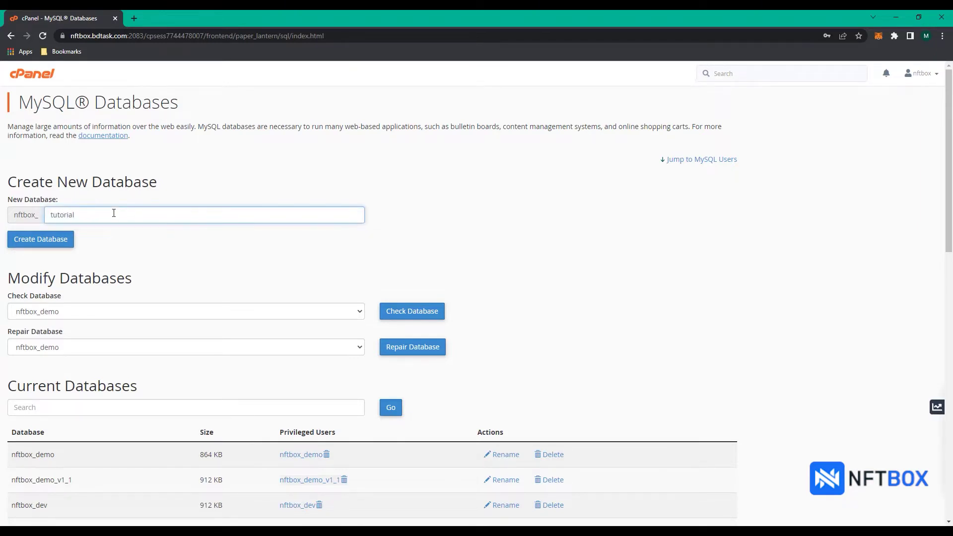
{"action": "left_click", "coordinate": [56, 243]}
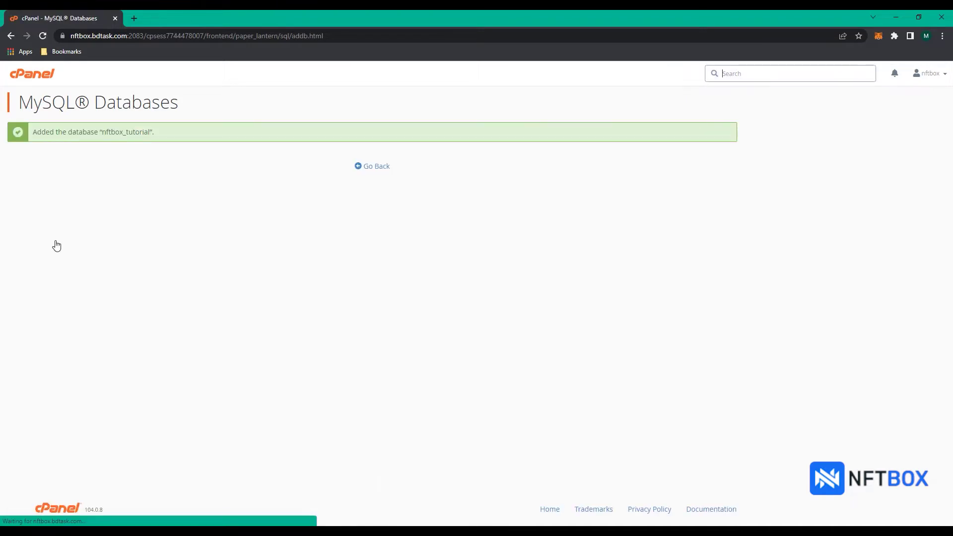
{"action": "left_click", "coordinate": [371, 170]}
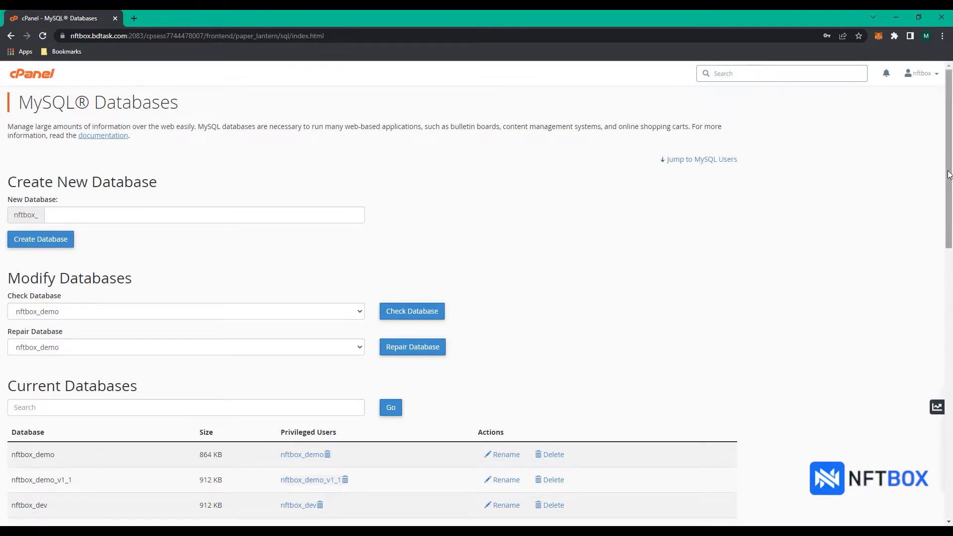
- Create MySQL user nftbox_tutorial with a strong password, saving the login in Chrome
{"action": "left_click_drag", "start_coordinate": [949, 179], "coordinate": [951, 336]}
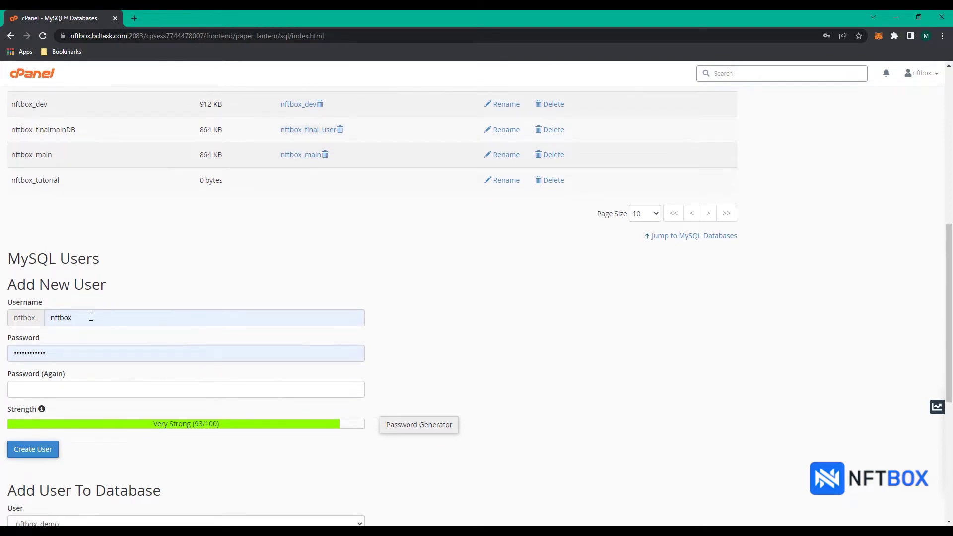
{"action": "double_click", "coordinate": [54, 321]}
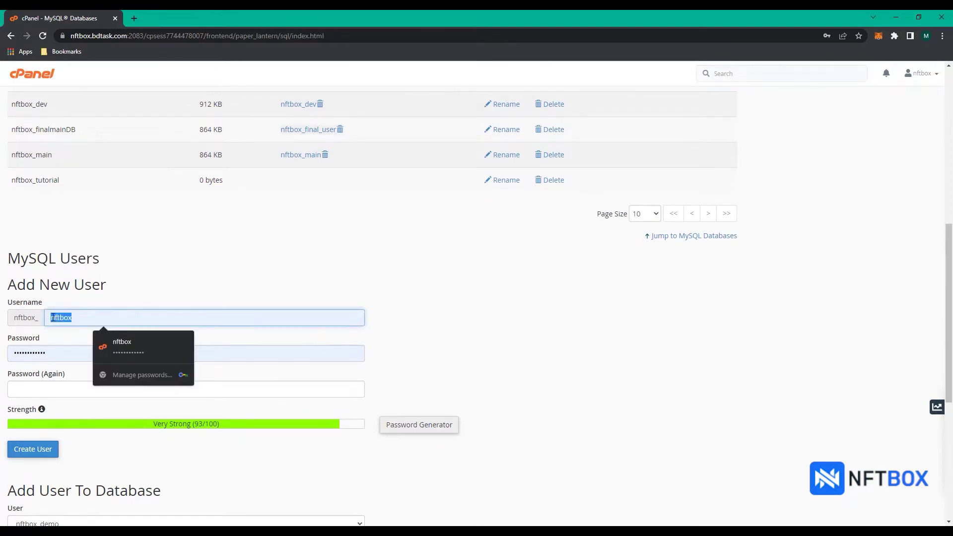
{"action": "type", "text": "tutorial"}
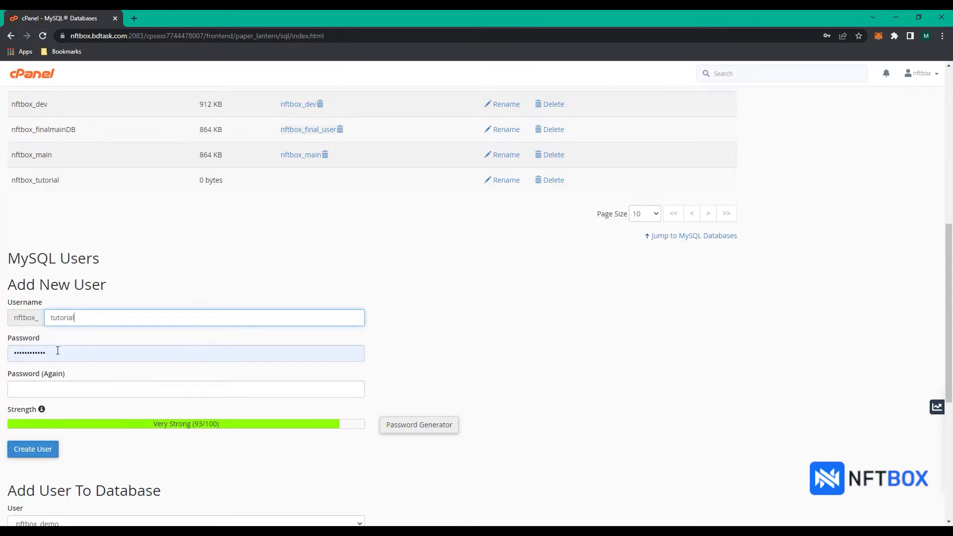
{"action": "double_click", "coordinate": [30, 352]}
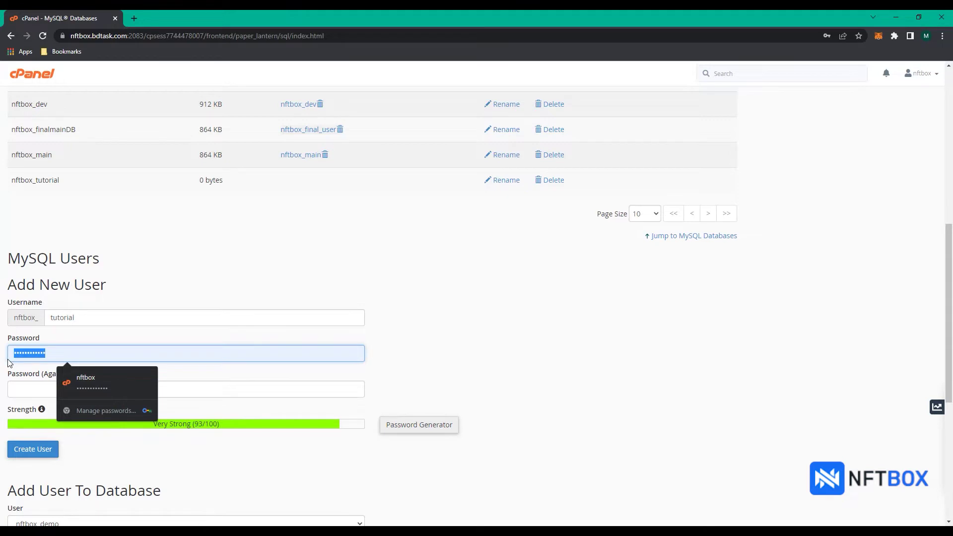
{"action": "type", "text": "******"}
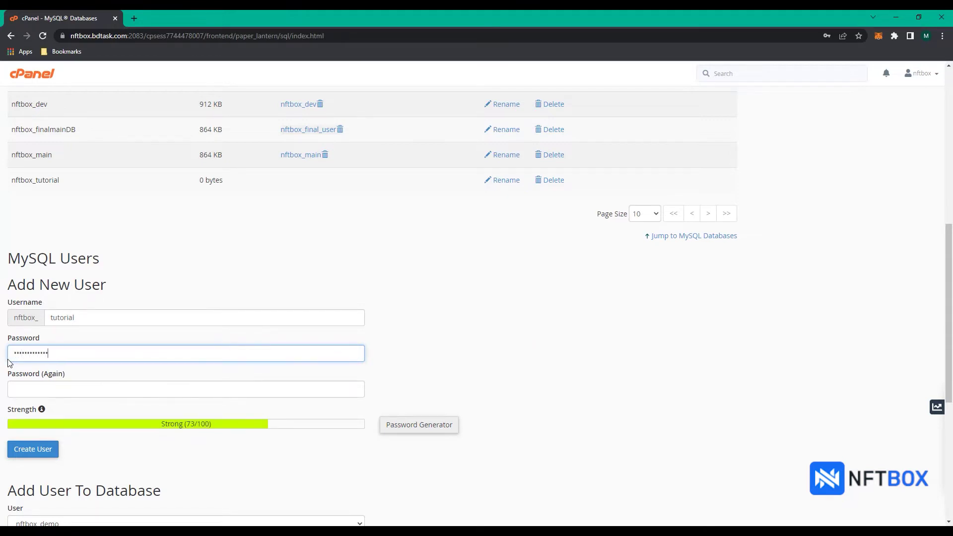
{"action": "type", "text": "*"}
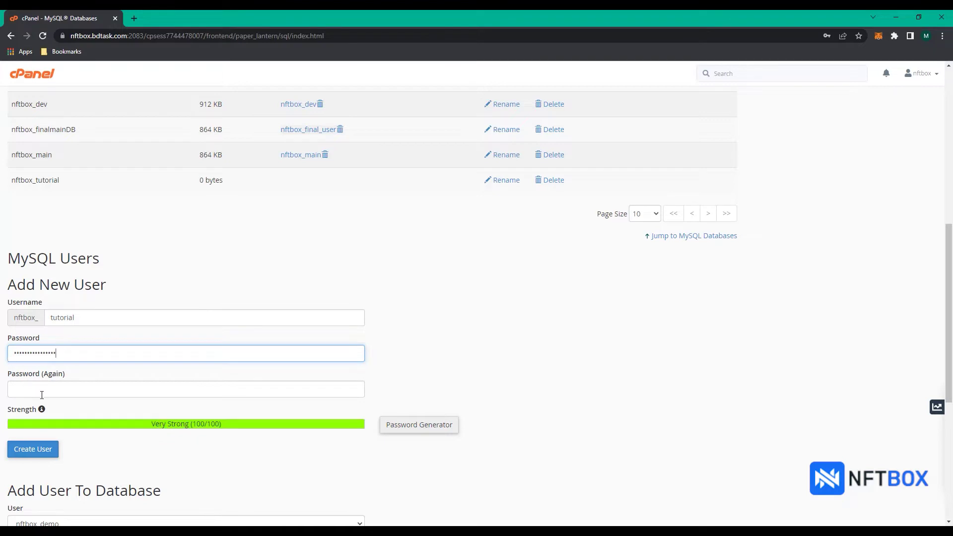
{"action": "left_click", "coordinate": [43, 393]}
{"action": "type", "text": "*"}
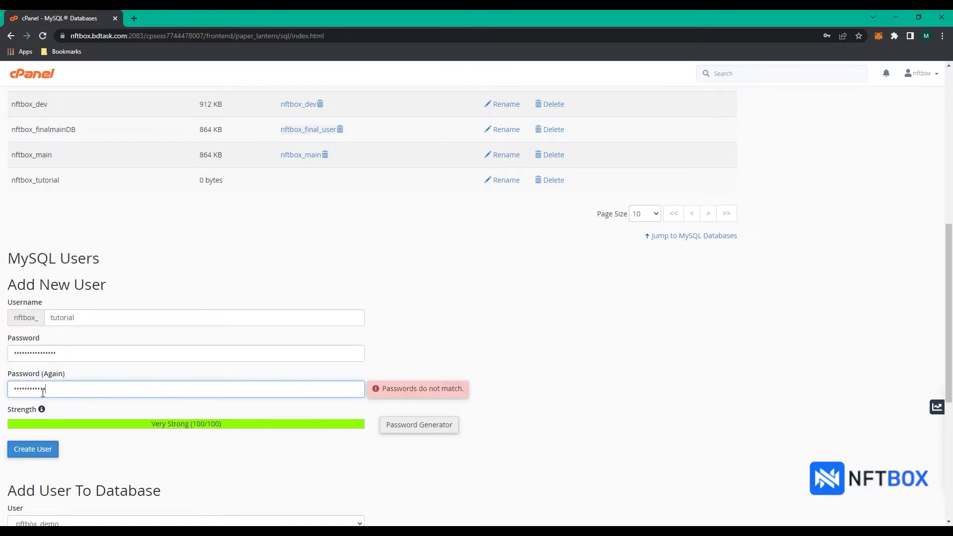
{"action": "type", "text": "**"}
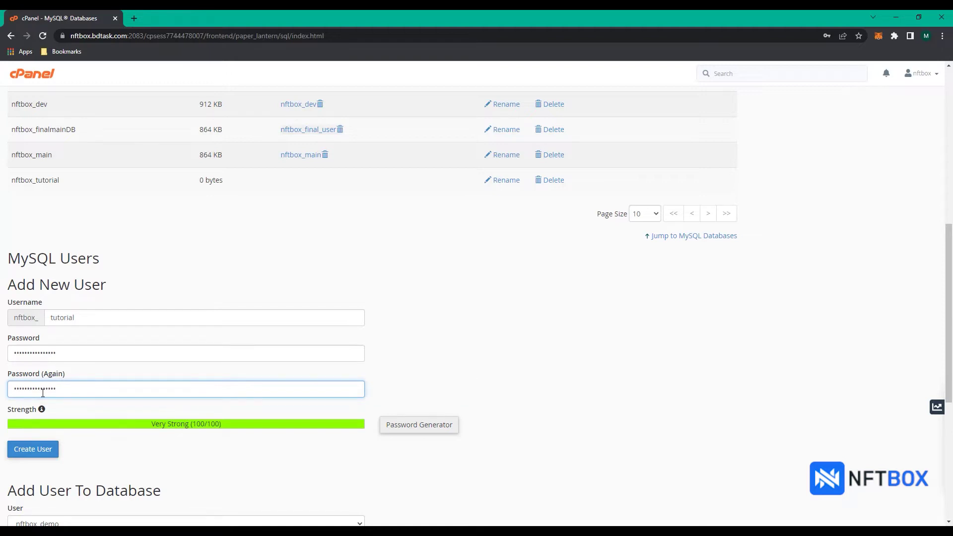
{"action": "left_click", "coordinate": [33, 453]}
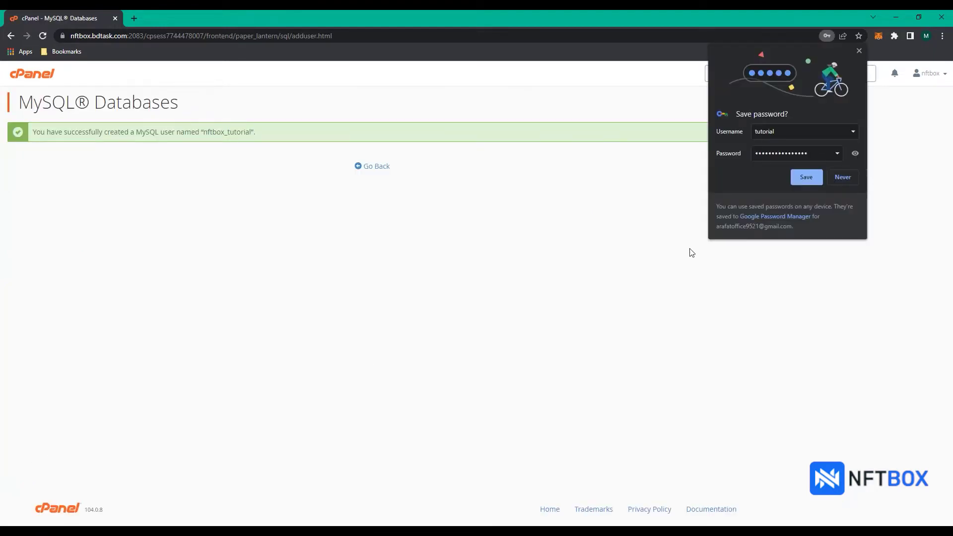
{"action": "left_click", "coordinate": [804, 177]}
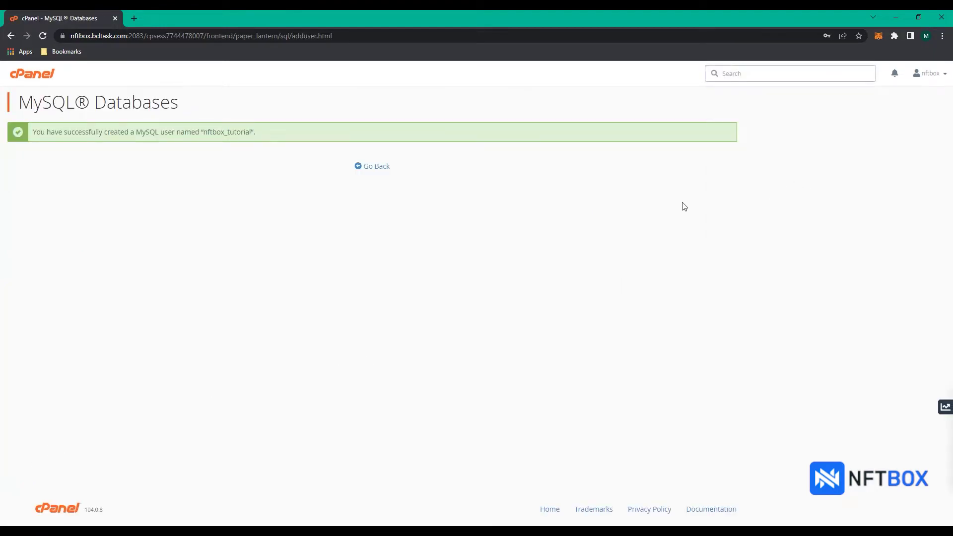
{"action": "left_click", "coordinate": [376, 169]}
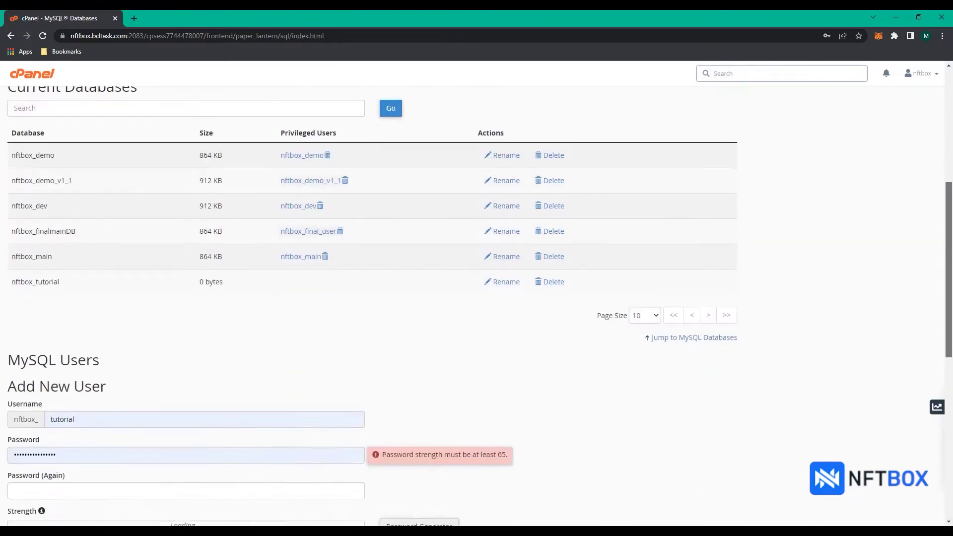
- Grant user nftbox_tutorial ALL PRIVILEGES on the nftbox_tutorial database
{"action": "scroll", "coordinate": [936, 427], "scroll_direction": "down", "scroll_amount": 6}
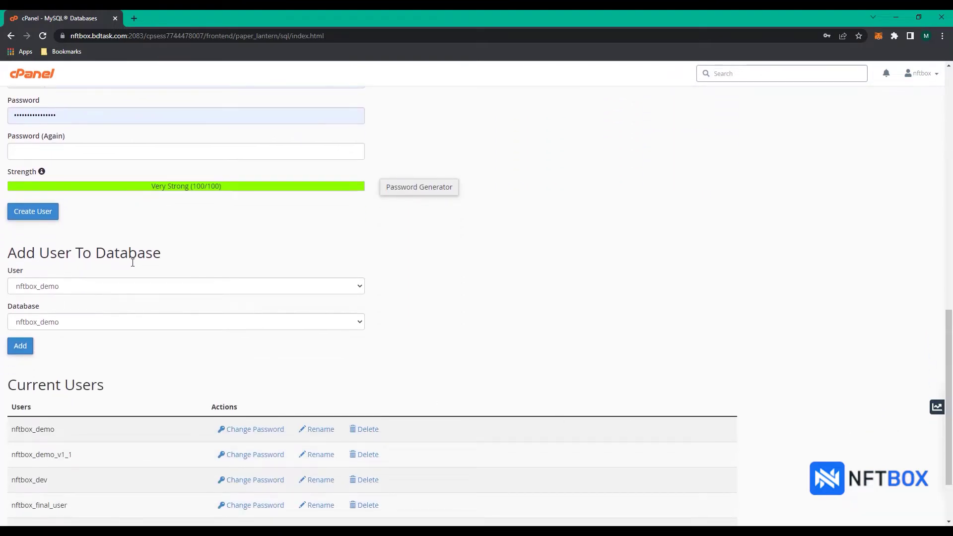
{"action": "left_click", "coordinate": [113, 287]}
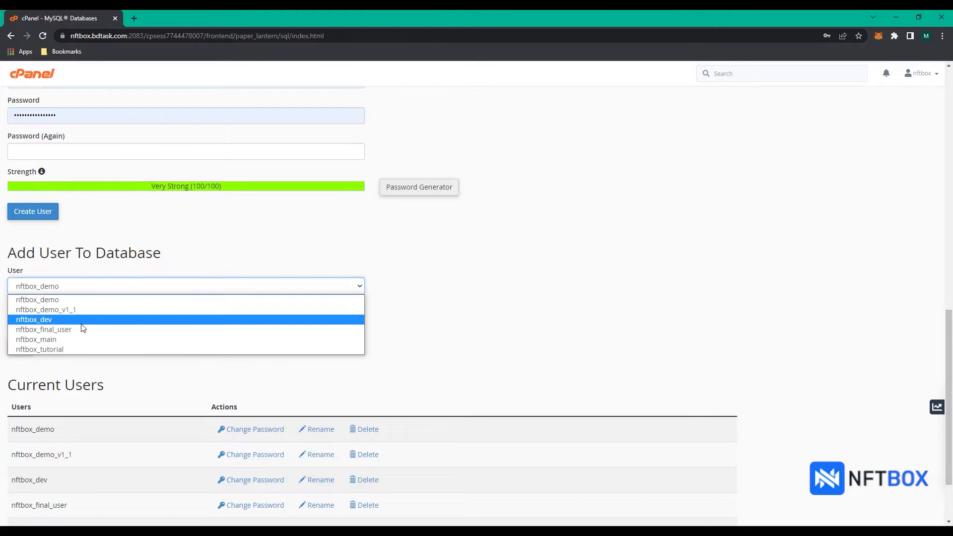
{"action": "left_click", "coordinate": [48, 348]}
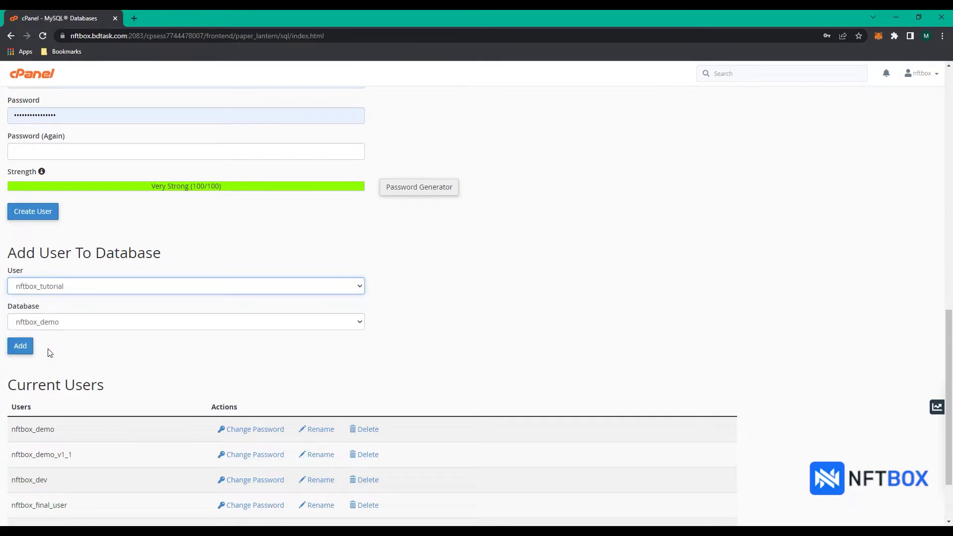
{"action": "left_click", "coordinate": [65, 326]}
{"action": "left_click", "coordinate": [50, 385]}
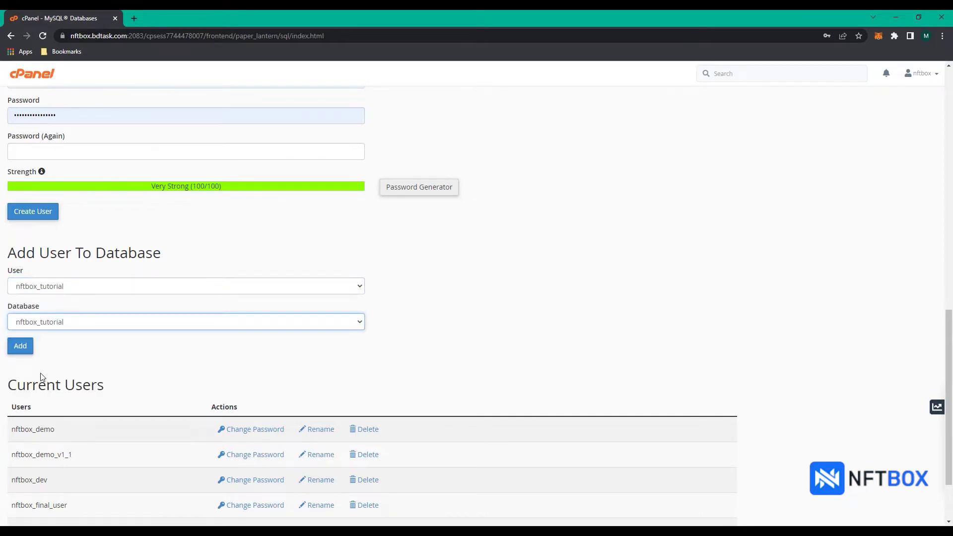
{"action": "left_click", "coordinate": [22, 350]}
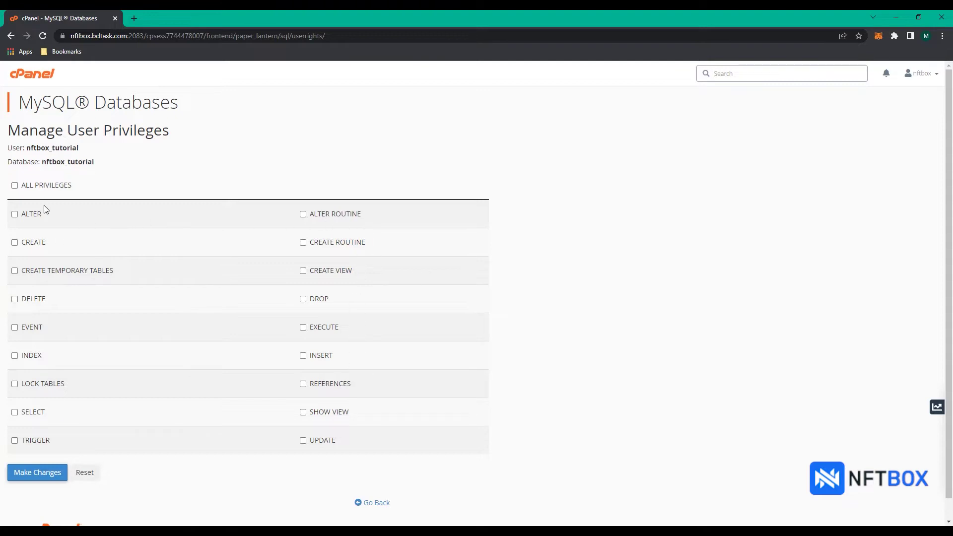
{"action": "left_click", "coordinate": [14, 186]}
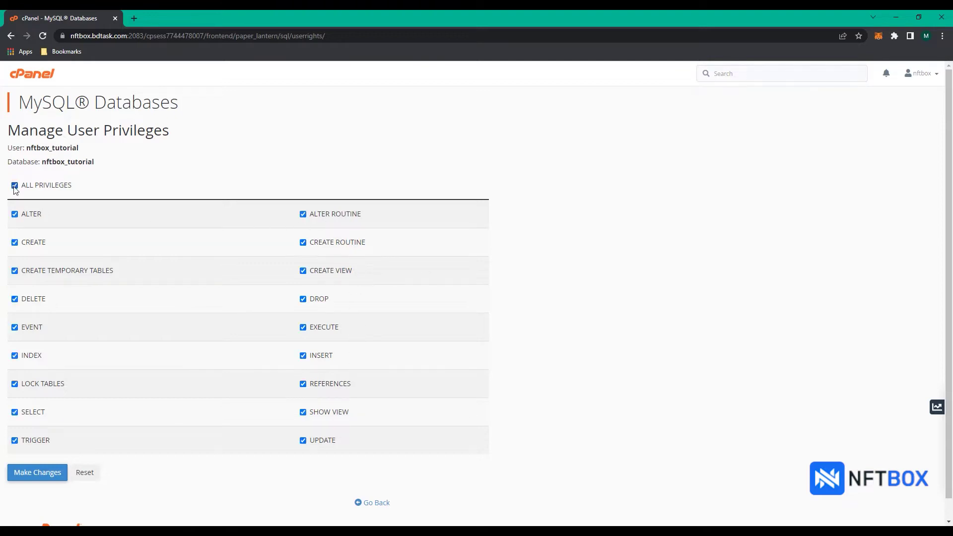
{"action": "left_click", "coordinate": [31, 473]}
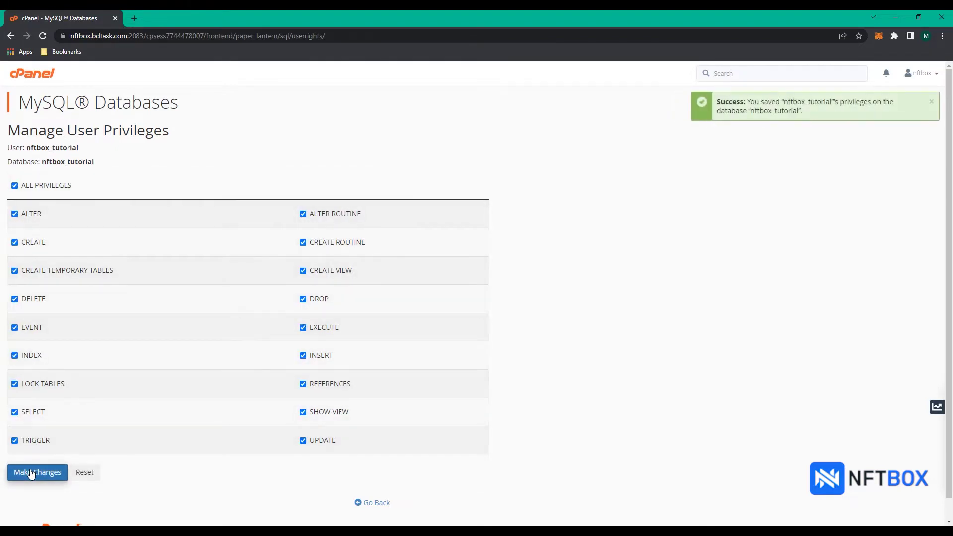
{"action": "left_click", "coordinate": [377, 503]}
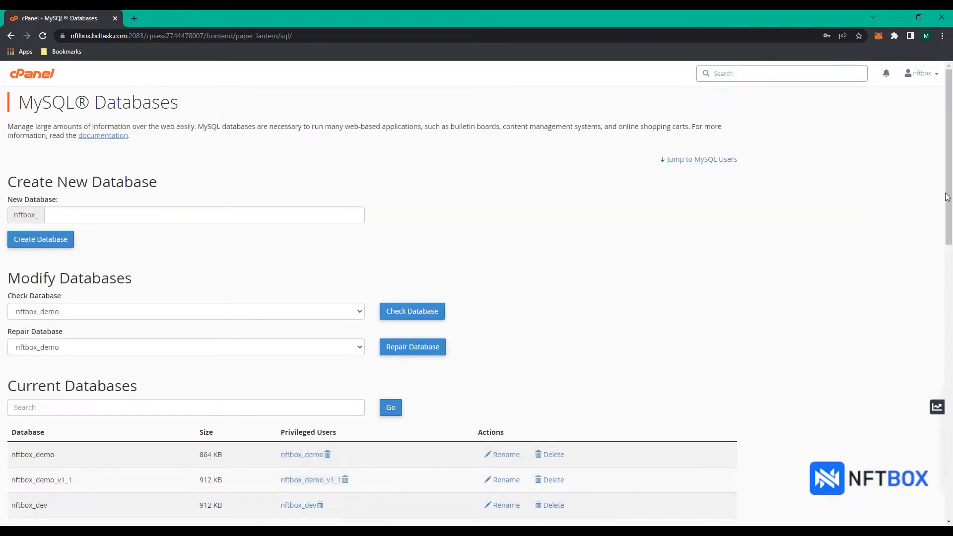
- Return to the cPanel home page and open File Manager at /home/nftbox
{"action": "left_click_drag", "start_coordinate": [949, 201], "coordinate": [950, 474]}
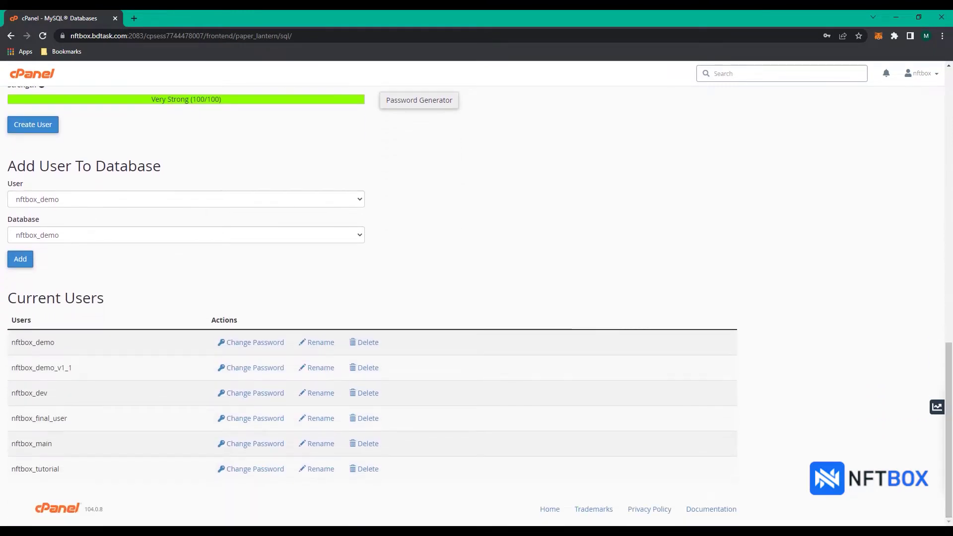
{"action": "left_click", "coordinate": [550, 511]}
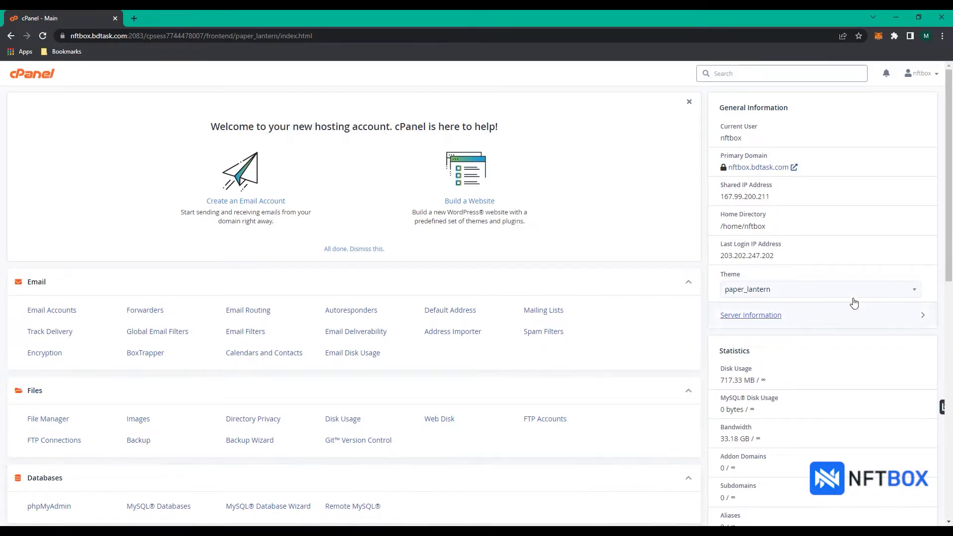
{"action": "left_click_drag", "start_coordinate": [950, 231], "coordinate": [949, 262]}
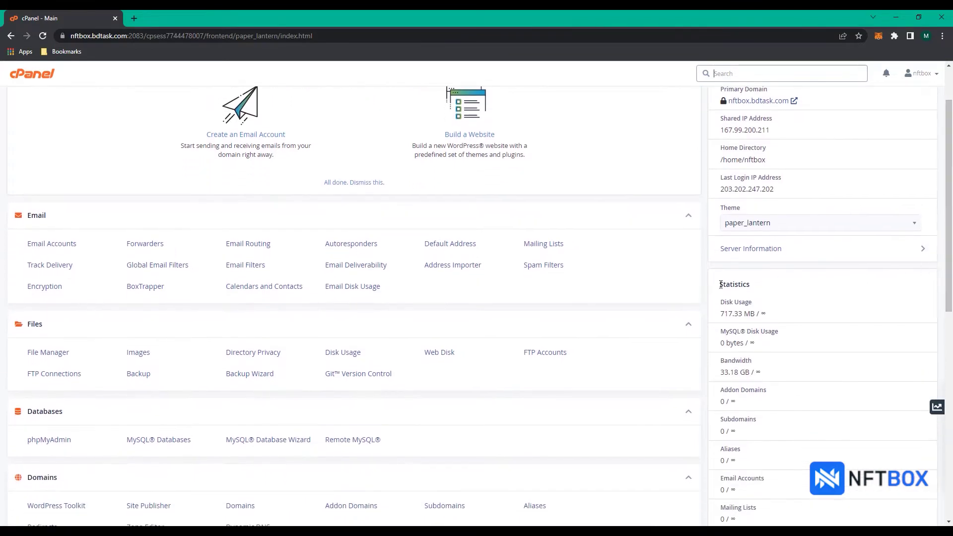
{"action": "left_click", "coordinate": [63, 354]}
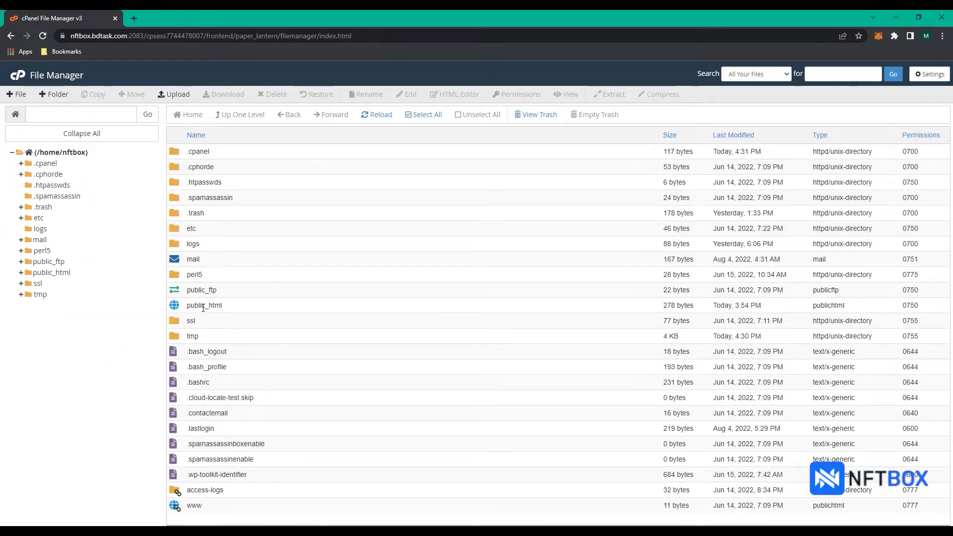
- Enter the public_html folder and open its File Upload page
{"action": "double_click", "coordinate": [174, 309]}
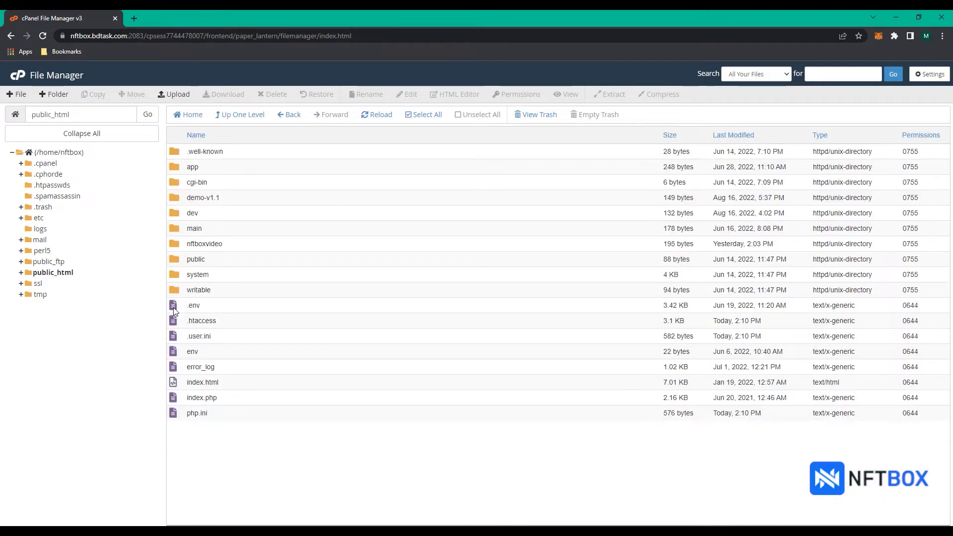
{"action": "left_click", "coordinate": [184, 96]}
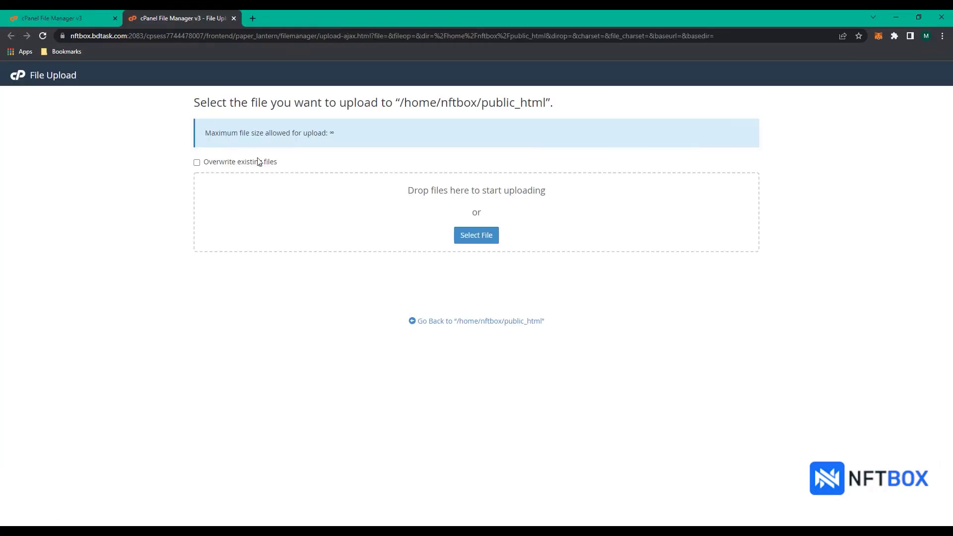
- Upload NFTBOX-V1.1.zip from the Desktop into public_html
{"action": "left_click", "coordinate": [475, 237]}
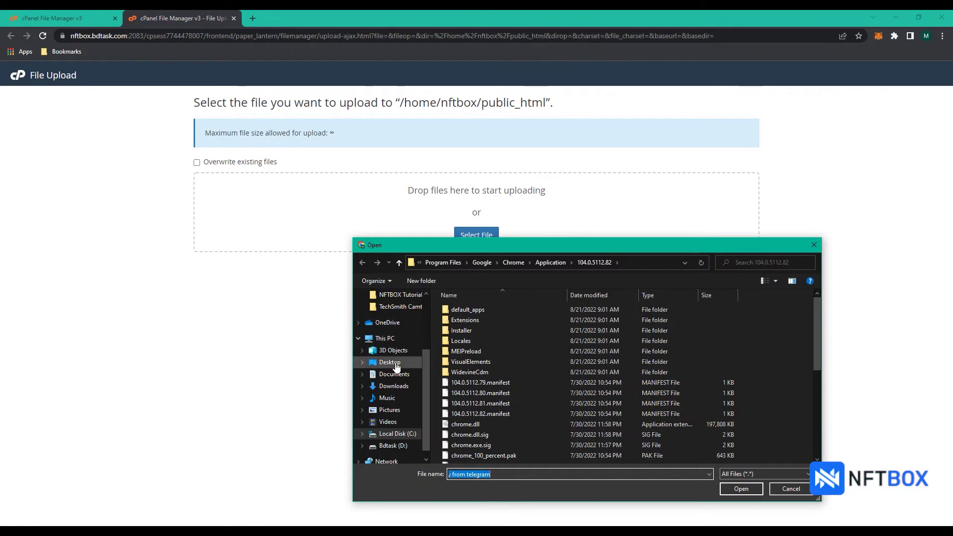
{"action": "left_click", "coordinate": [400, 363]}
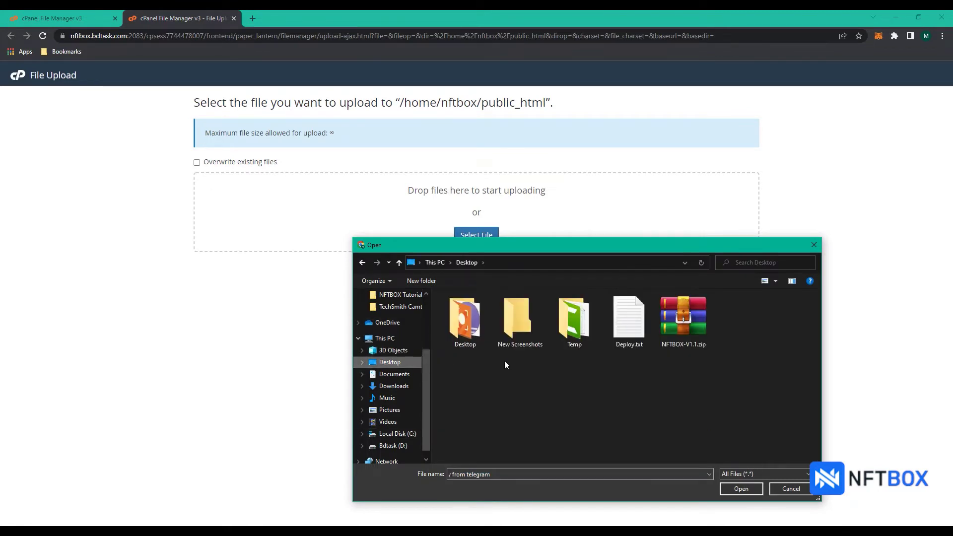
{"action": "left_click", "coordinate": [683, 323]}
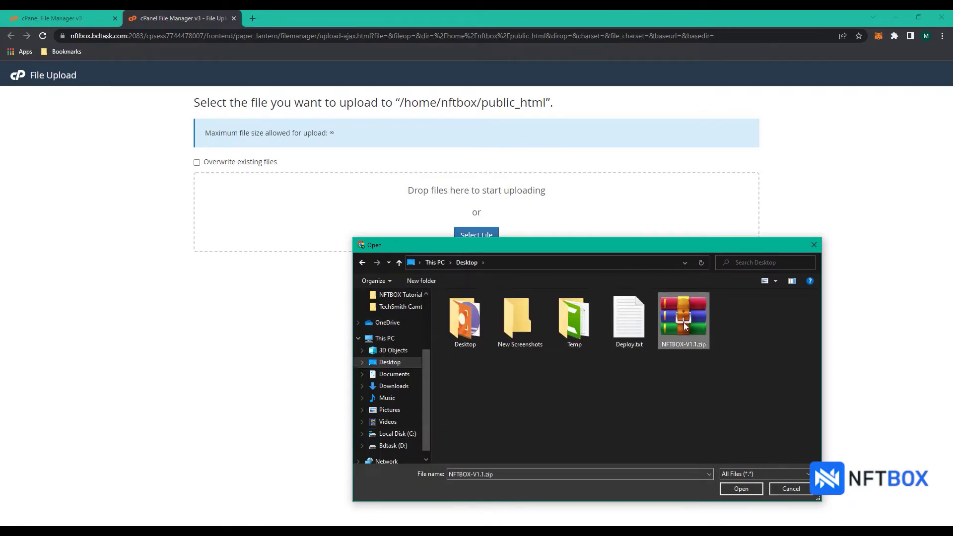
{"action": "left_click", "coordinate": [744, 493]}
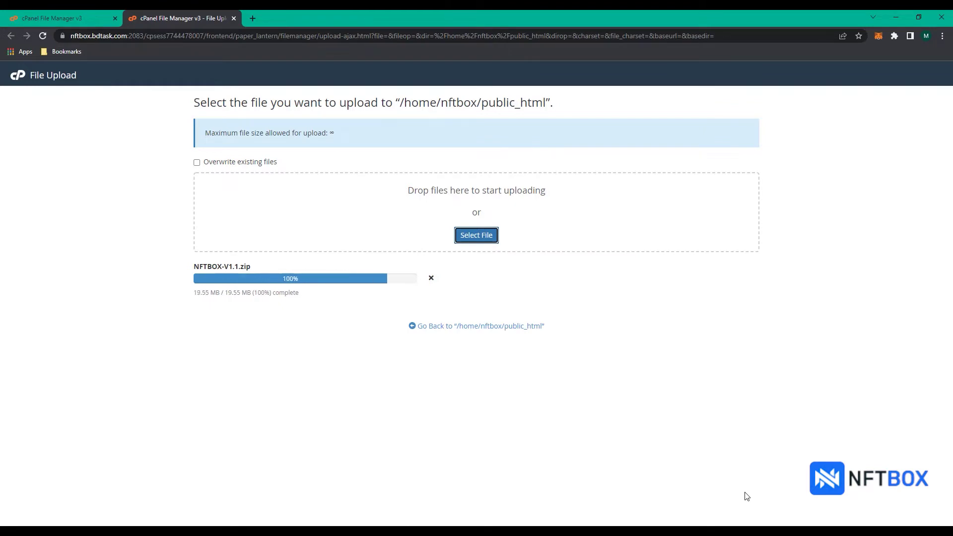
{"action": "left_click", "coordinate": [465, 328]}
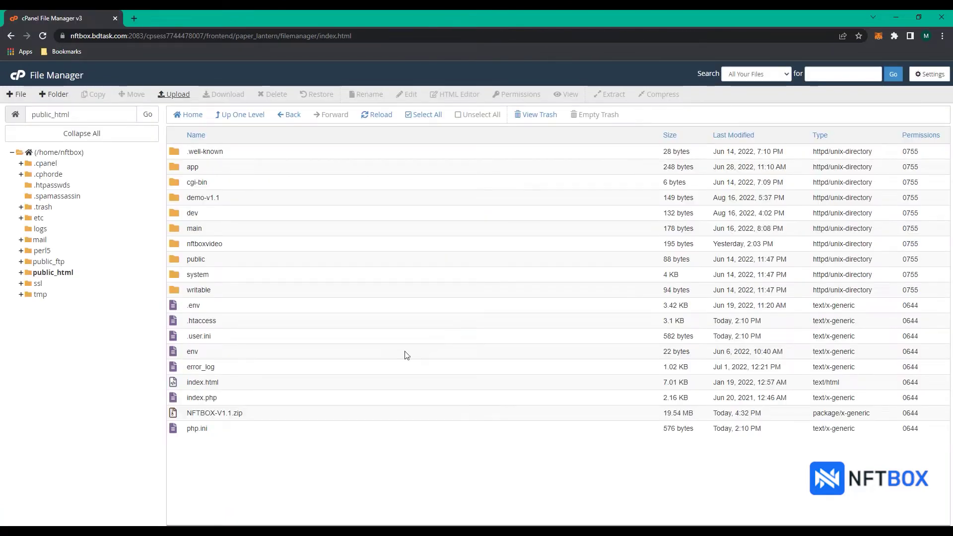
- Extract NFTBOX-V1.1.zip into /public_html and open the resulting NFTBOX-V1.1 folder
{"action": "left_click", "coordinate": [174, 415]}
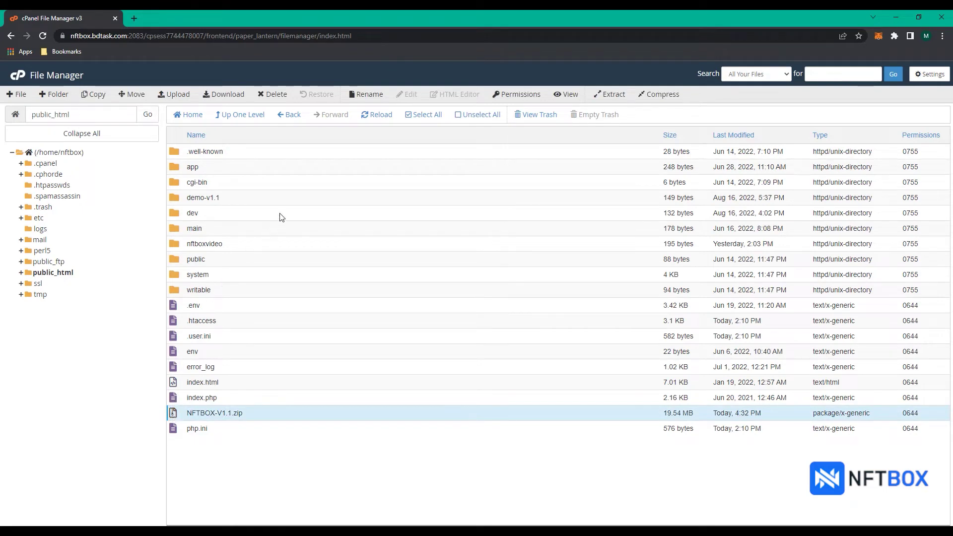
{"action": "left_click", "coordinate": [614, 96]}
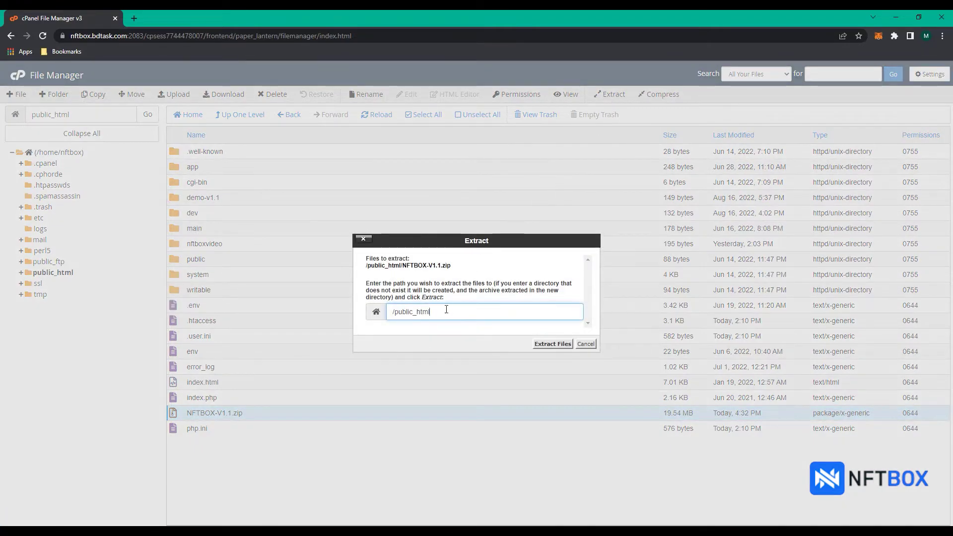
{"action": "left_click", "coordinate": [554, 345]}
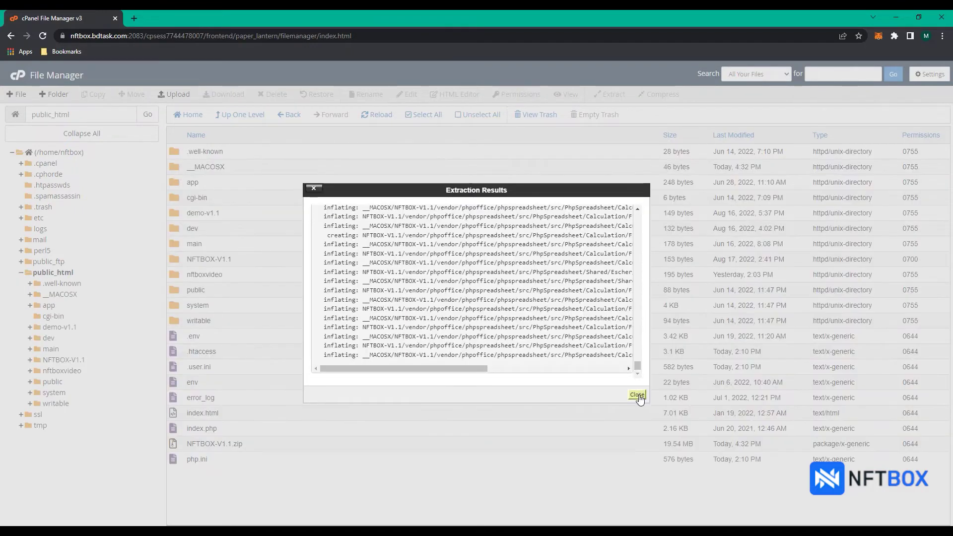
{"action": "left_click", "coordinate": [638, 394]}
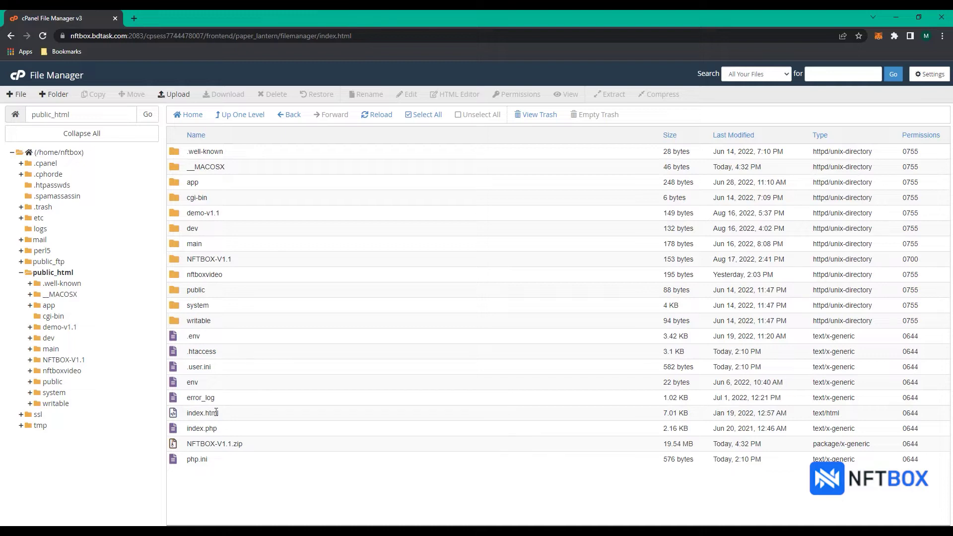
{"action": "double_click", "coordinate": [175, 261]}
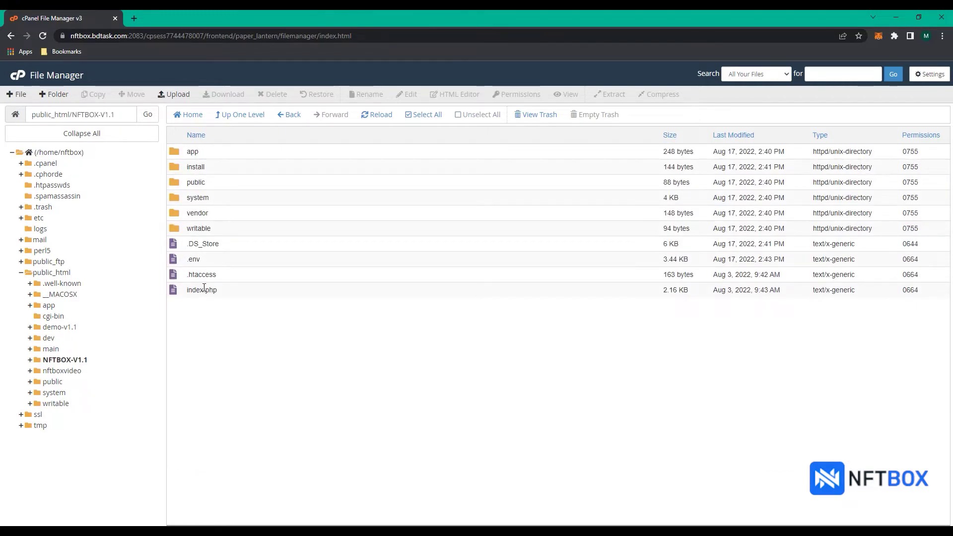
- Load nftbox.bdtask.com/NFTBOX-V1.1 in a new Chrome tab
{"action": "left_click", "coordinate": [134, 18]}
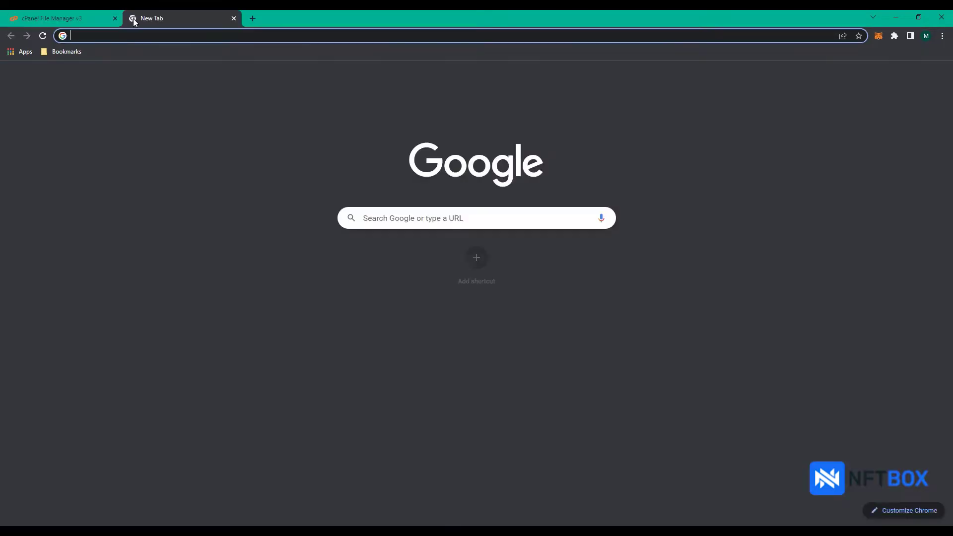
{"action": "type", "text": "nft"}
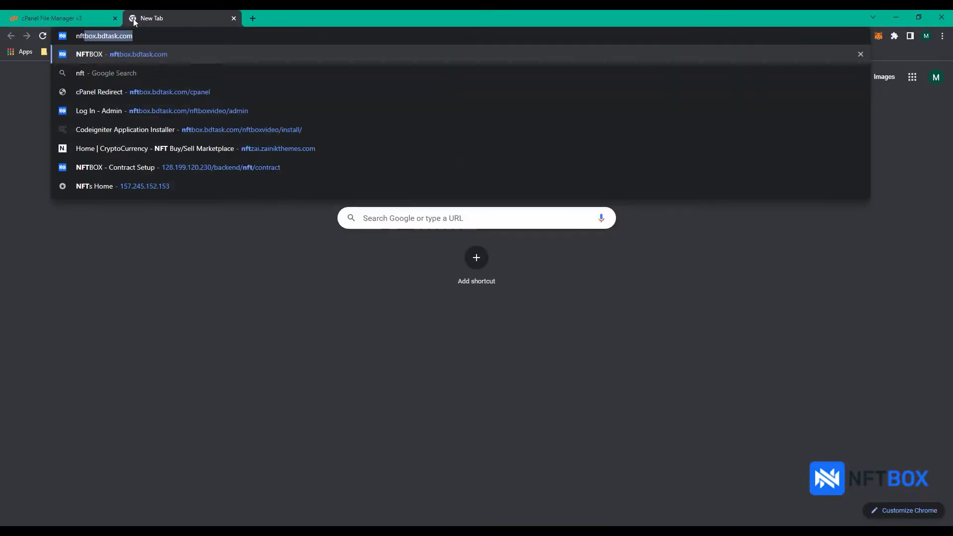
{"action": "type", "text": "box.bdtask.com/NFTBOX-V1.1"}
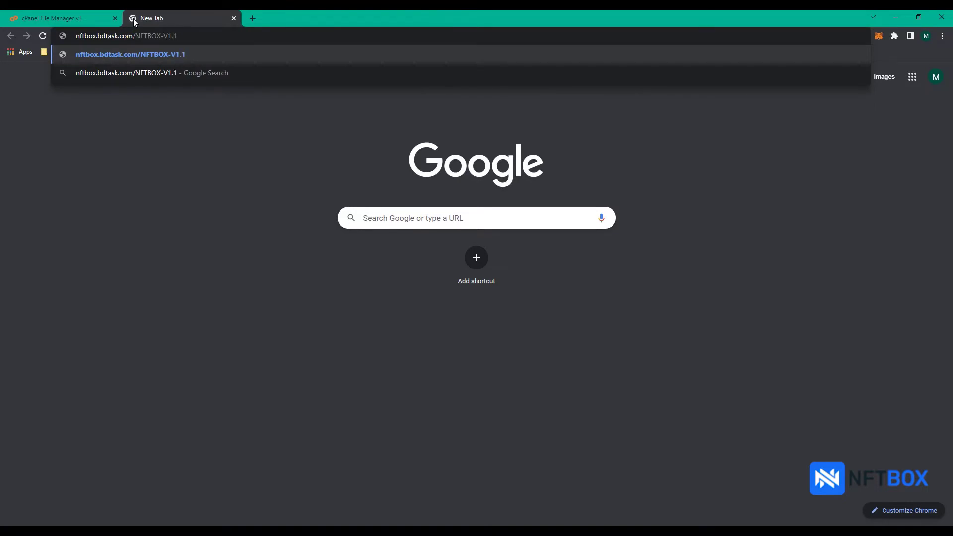
{"action": "key", "text": "Return"}
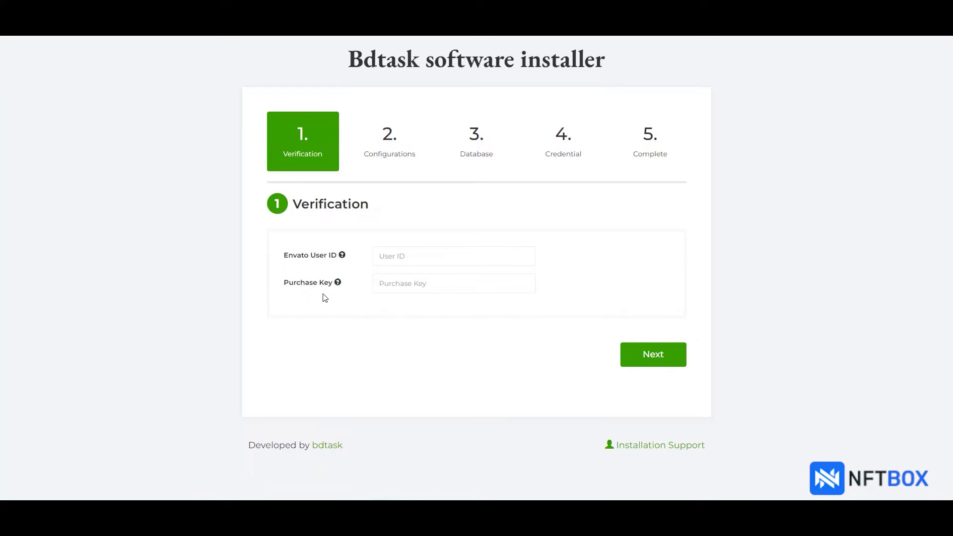
- Verify the purchase with the Envato user ID and purchase key, then pass the server requirements check
{"action": "left_click", "coordinate": [428, 257]}
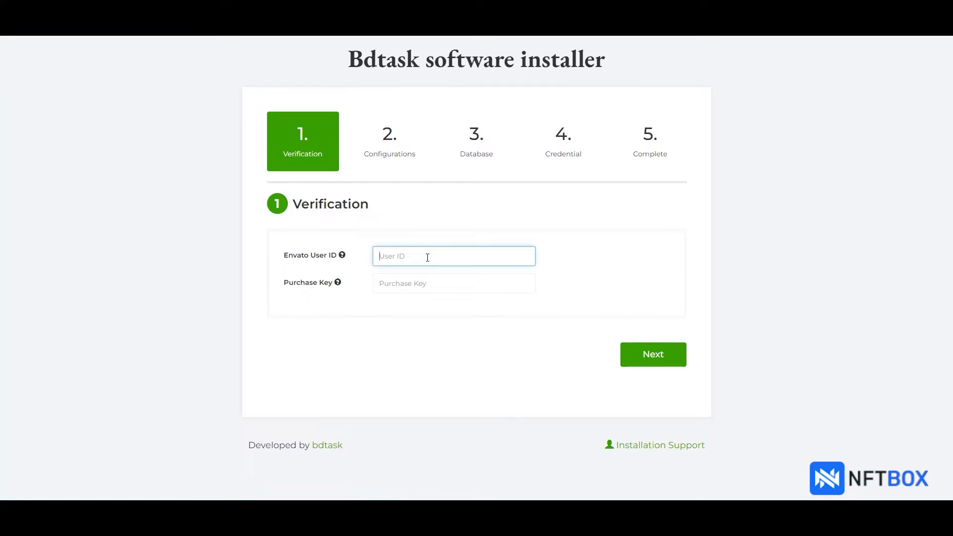
{"action": "type", "text": "Bdtask"}
{"action": "left_click", "coordinate": [425, 279]}
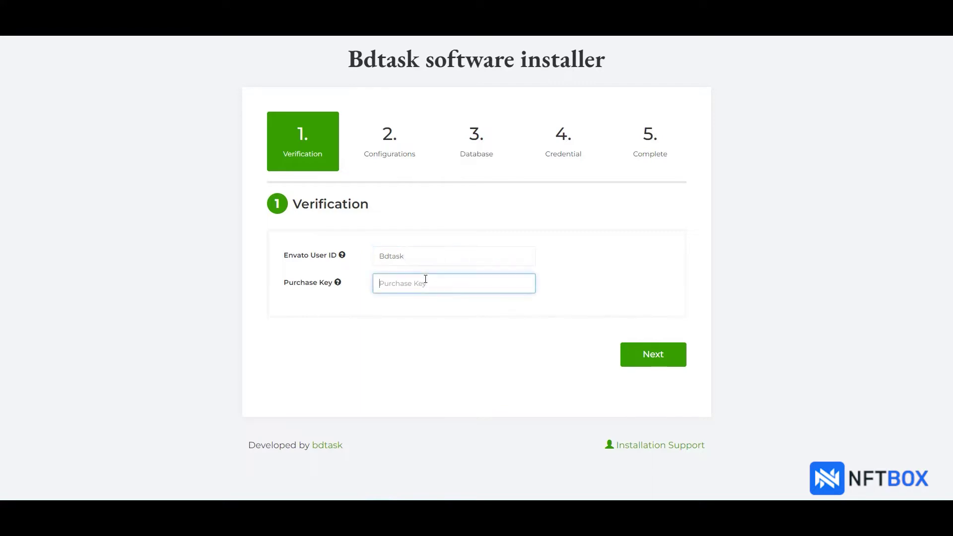
{"action": "key", "text": "ctrl+v"}
{"action": "left_click", "coordinate": [674, 359]}
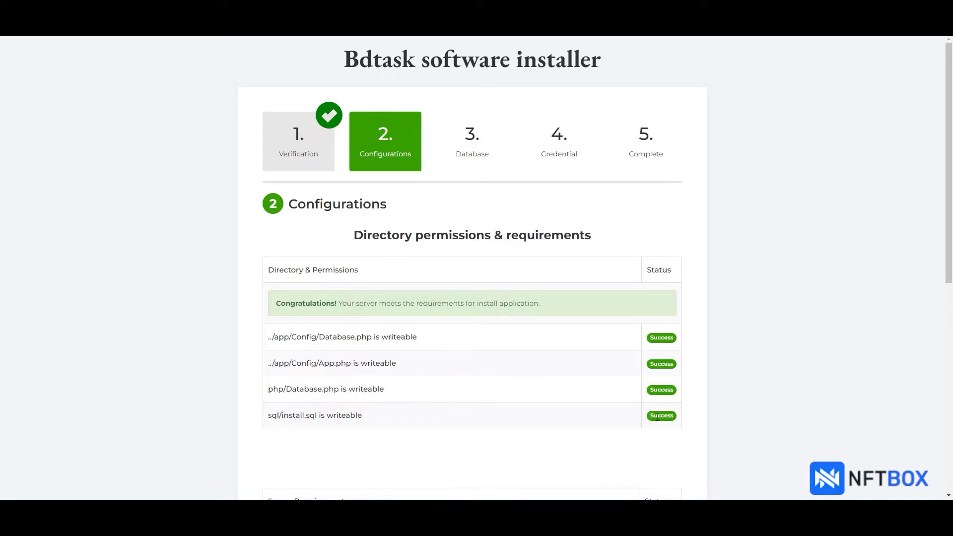
{"action": "scroll", "coordinate": [627, 416], "scroll_direction": "down", "scroll_amount": 7}
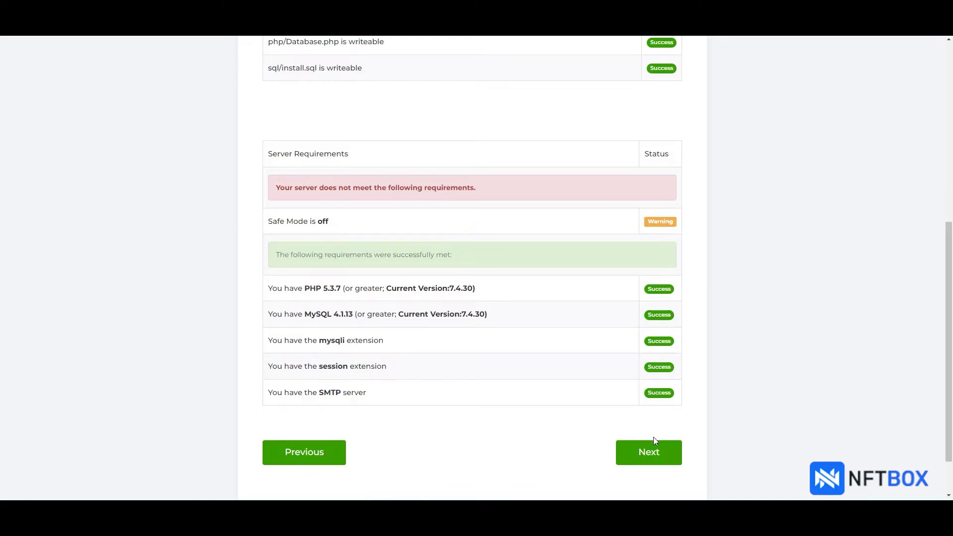
{"action": "left_click", "coordinate": [667, 461]}
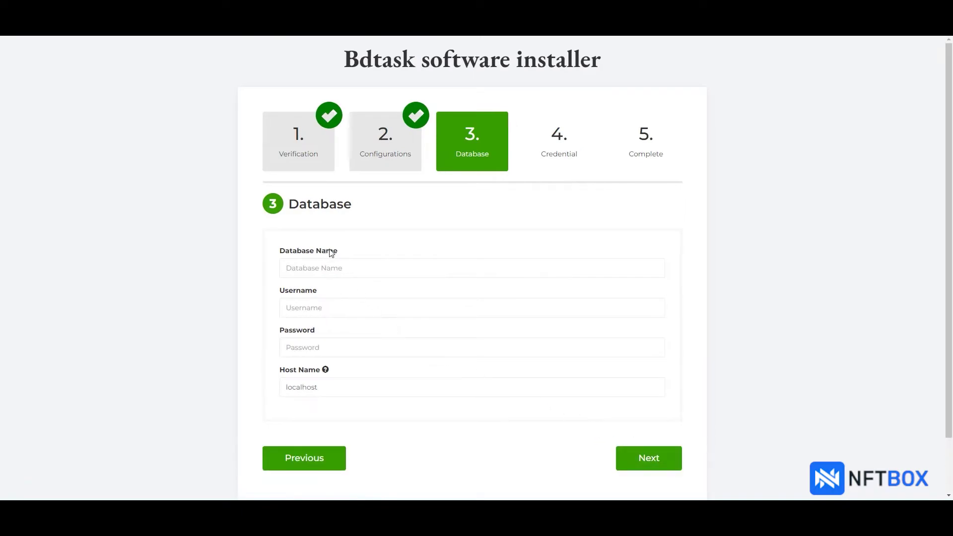
- Submit database nftbox_tutorial, username nftbox_tut and its password on host localhost
{"action": "left_click", "coordinate": [341, 268]}
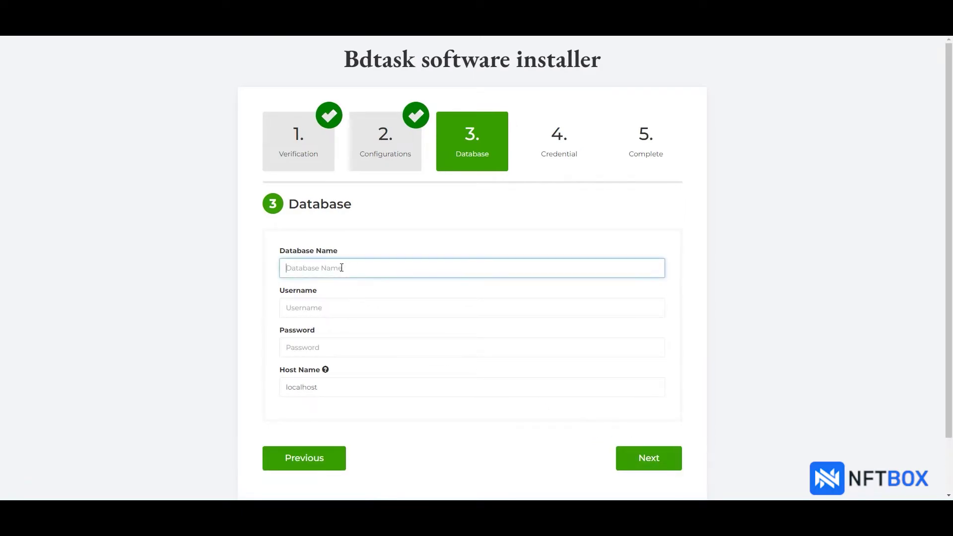
{"action": "type", "text": "nftbox_tutorial"}
{"action": "left_click", "coordinate": [327, 306]}
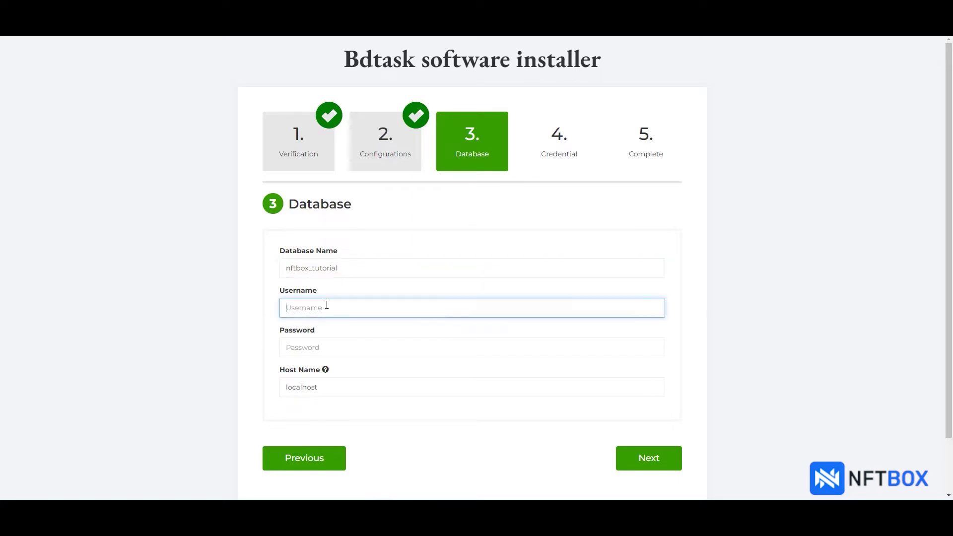
{"action": "type", "text": "nftbox_tutorial"}
{"action": "left_click", "coordinate": [309, 343]}
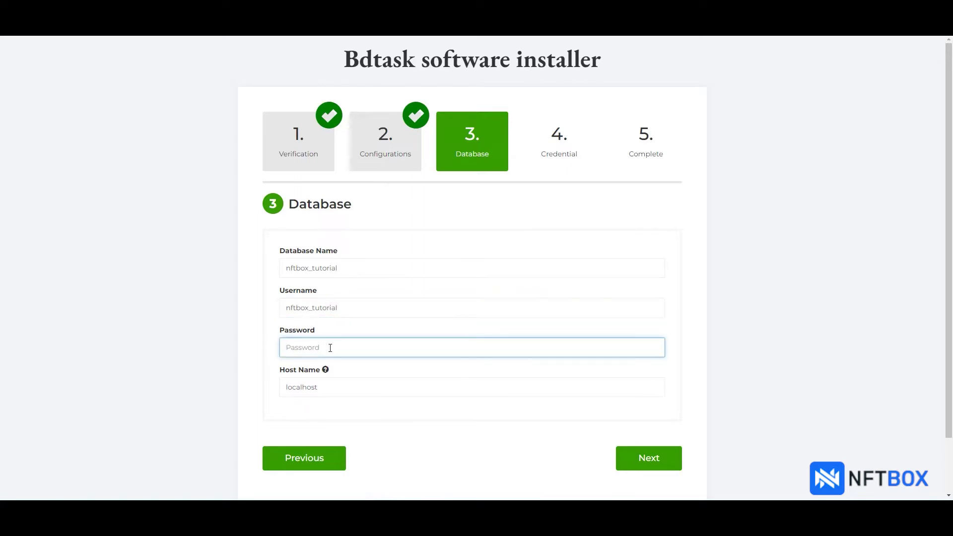
{"action": "key", "text": "ctrl+v"}
{"action": "left_click", "coordinate": [332, 388]}
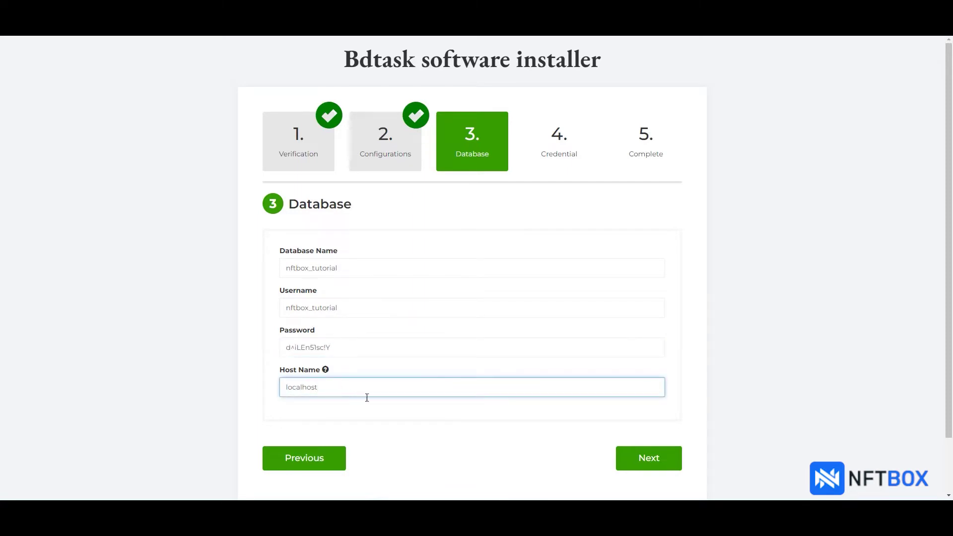
{"action": "left_click", "coordinate": [670, 464]}
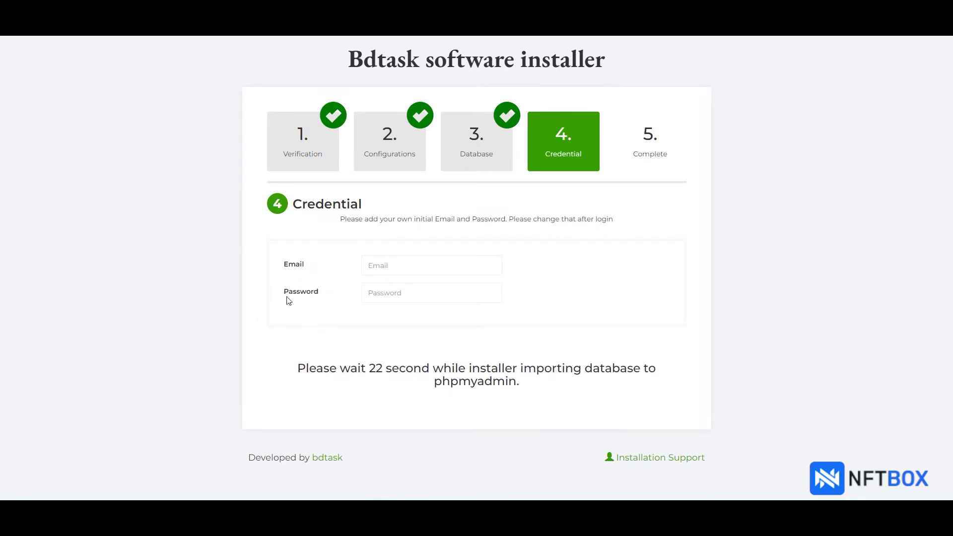
- Enter the initial admin e-mail address and password in the Credential step, then proceed to completion
{"action": "left_click", "coordinate": [391, 266]}
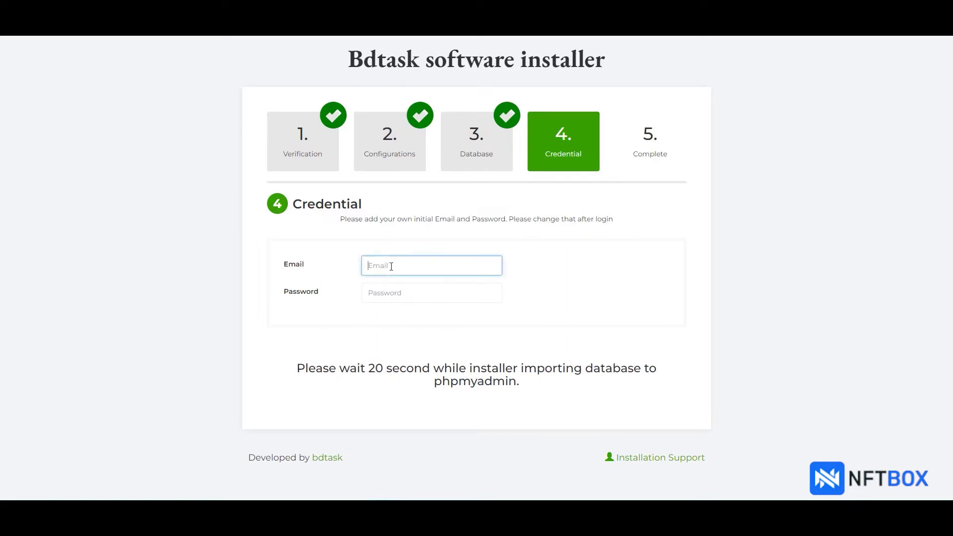
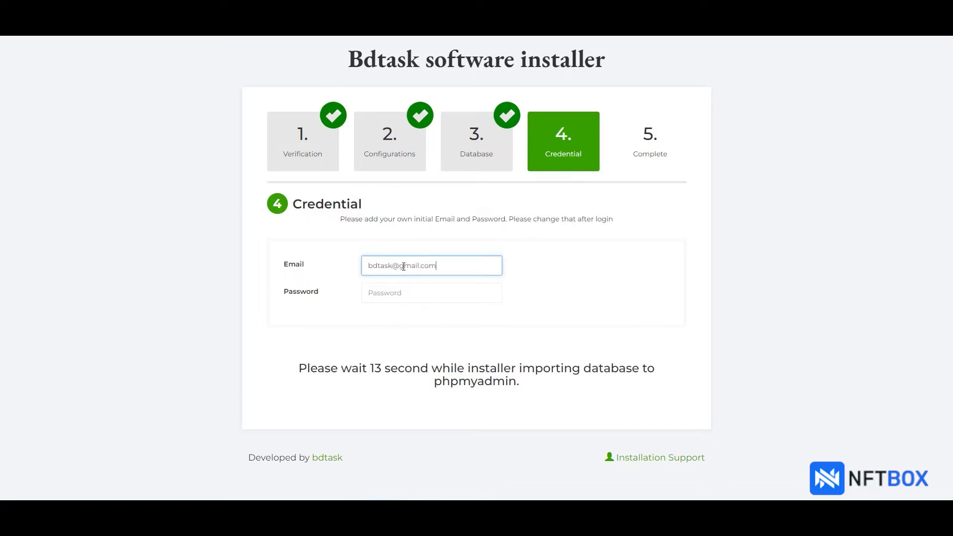
{"action": "left_click", "coordinate": [406, 290]}
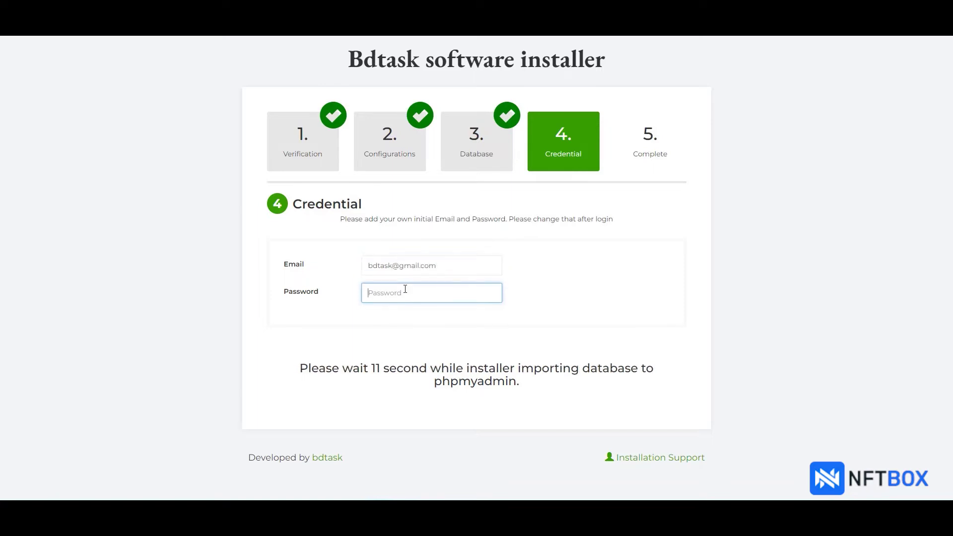
{"action": "type", "text": "•"}
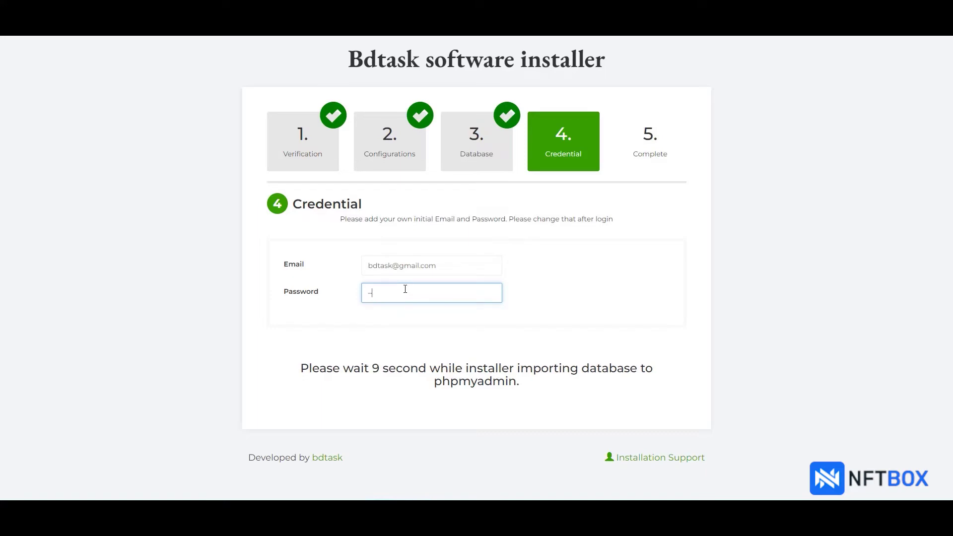
{"action": "type", "text": "•••"}
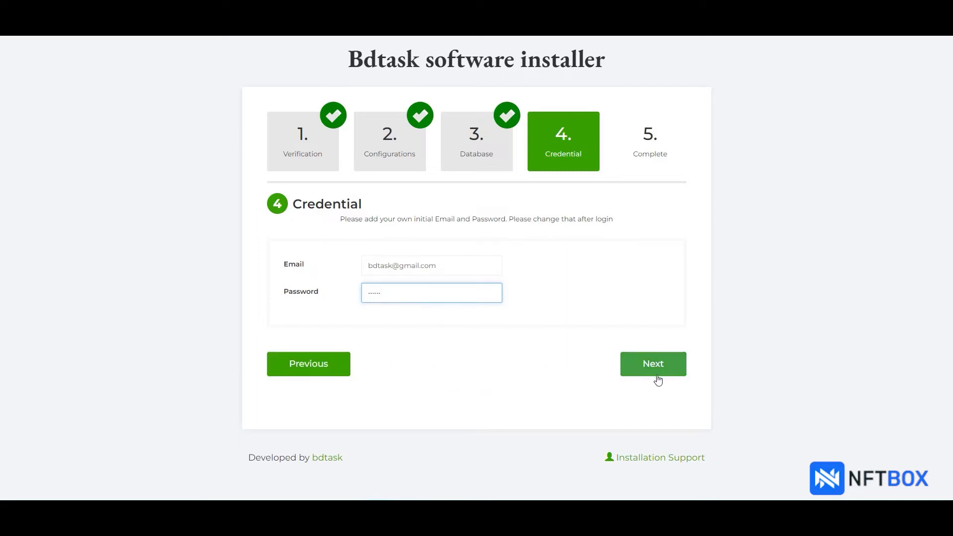
{"action": "left_click", "coordinate": [673, 372]}
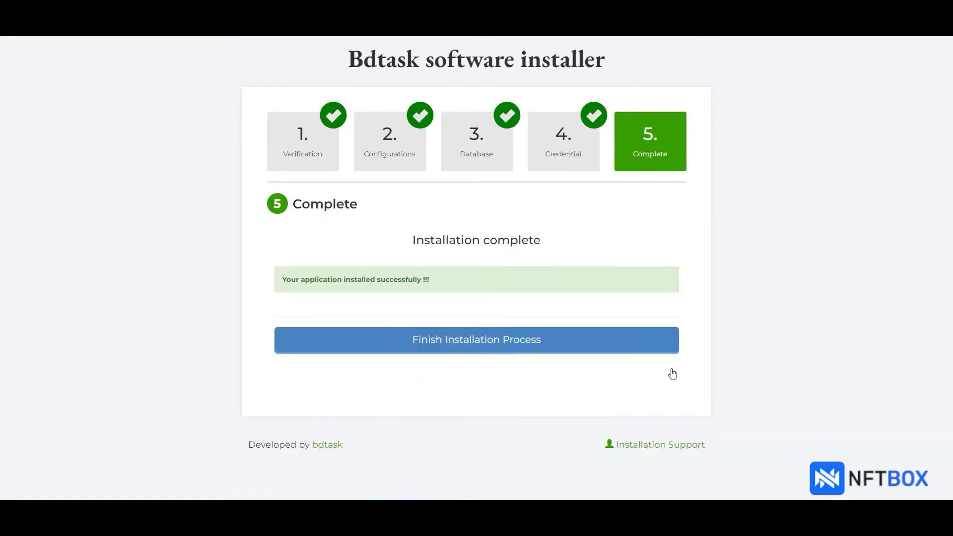
- Finish the installation, delete the installer from the server, and launch the NFTBOX site
{"action": "left_click", "coordinate": [473, 351]}
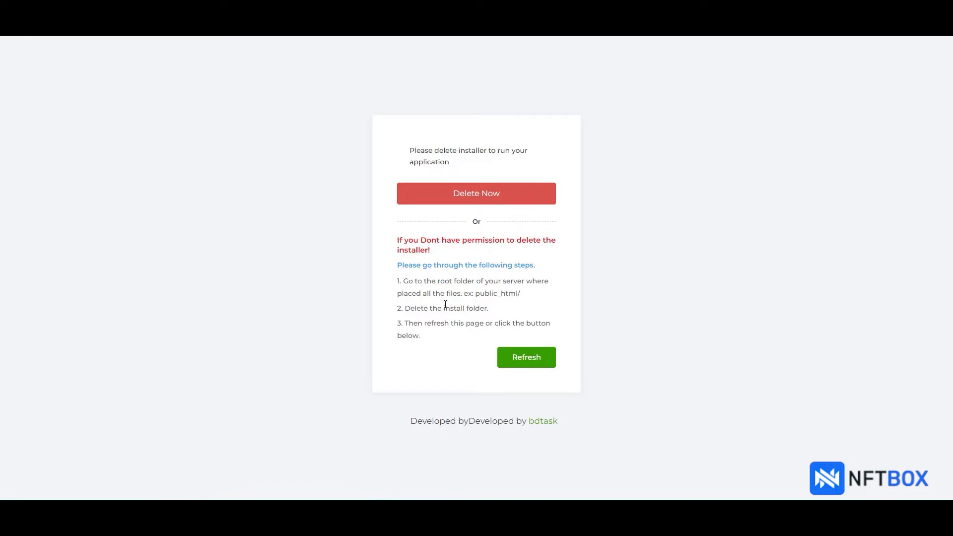
{"action": "left_click", "coordinate": [509, 203]}
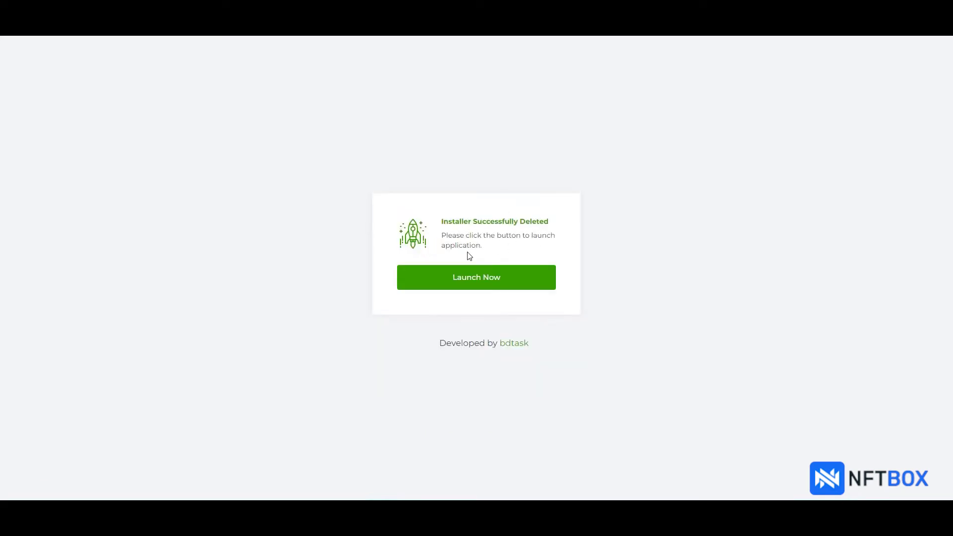
{"action": "left_click", "coordinate": [511, 283]}
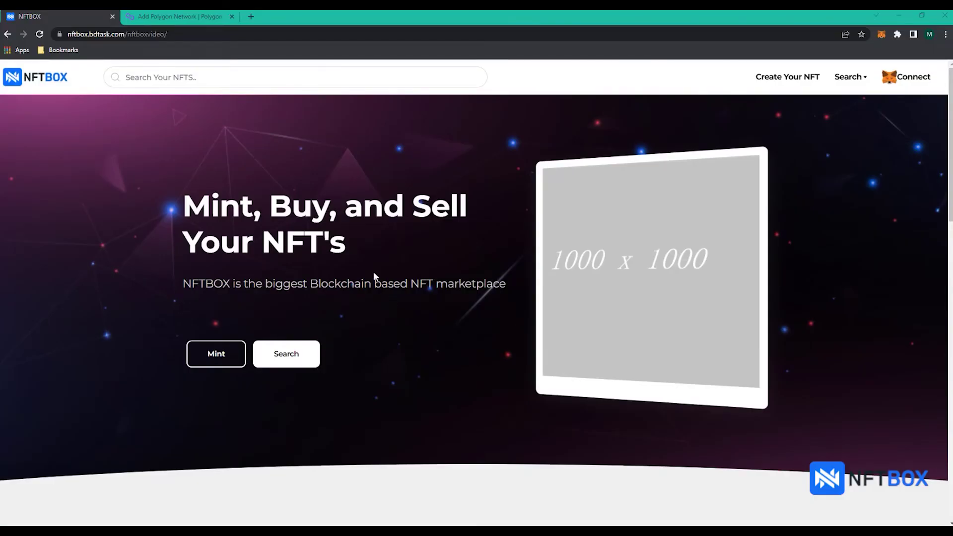
- Append 'admin' to the site URL to load the NFTBOX admin login page
{"action": "left_click", "coordinate": [200, 34]}
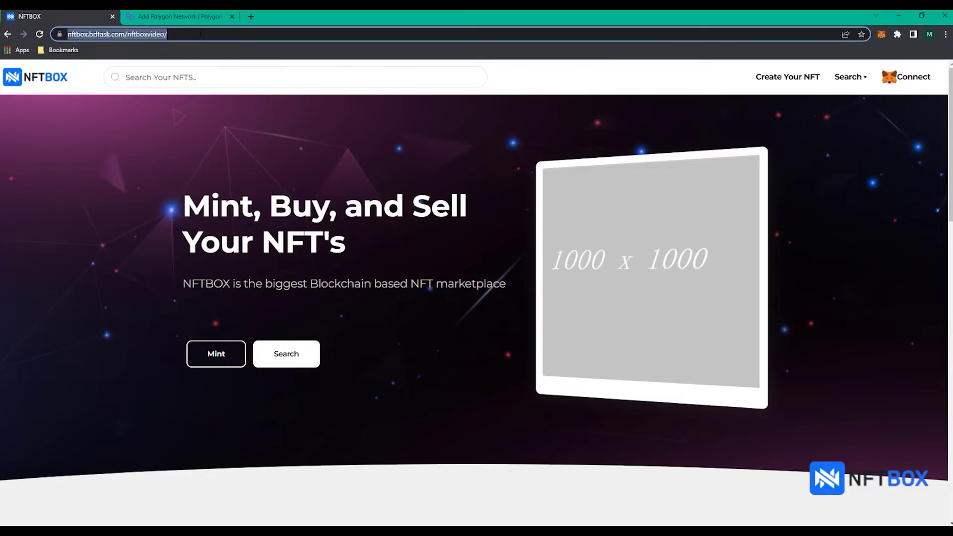
{"action": "left_click", "coordinate": [201, 34]}
{"action": "type", "text": "adm"}
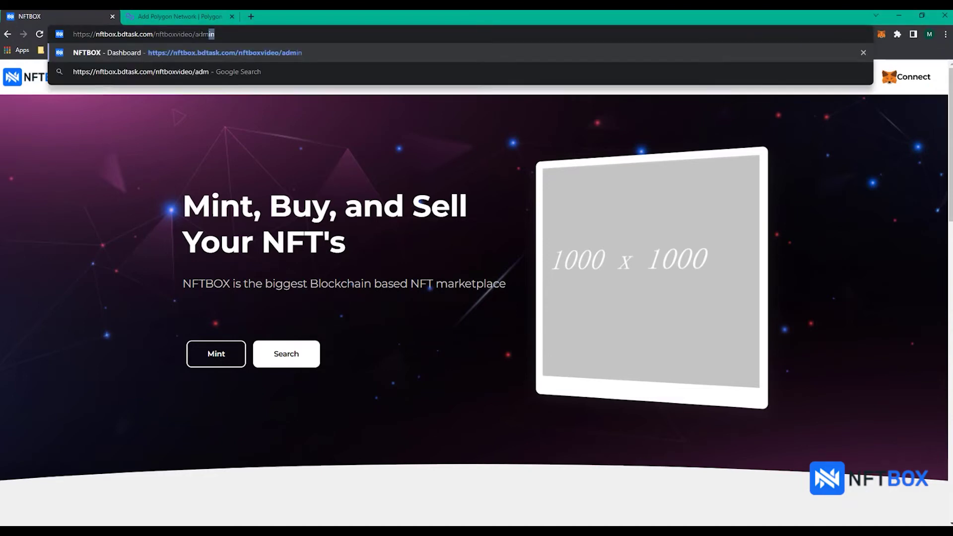
{"action": "type", "text": "in"}
{"action": "key", "text": "Return"}
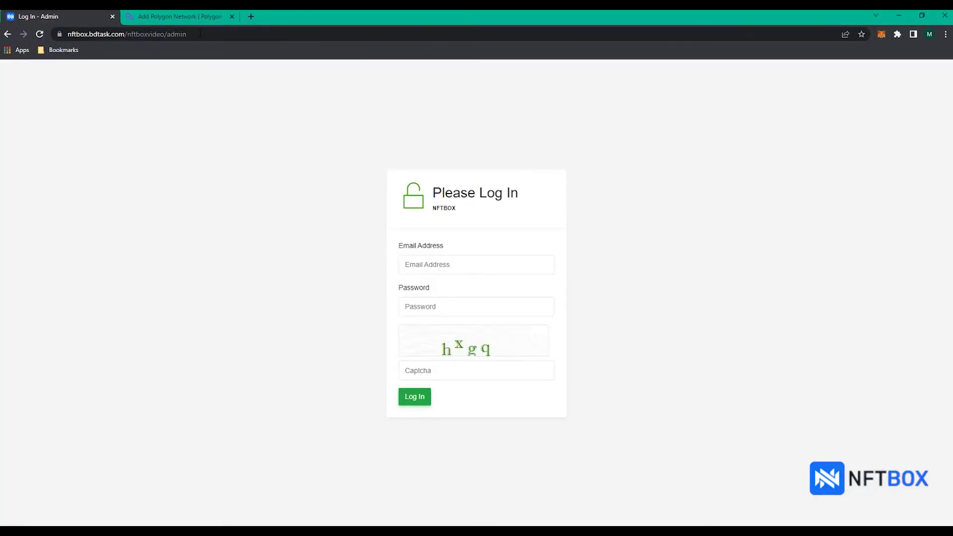
- Log in with the admin e-mail, password and captcha, dismissing Chrome's save-password prompt
{"action": "left_click", "coordinate": [445, 262]}
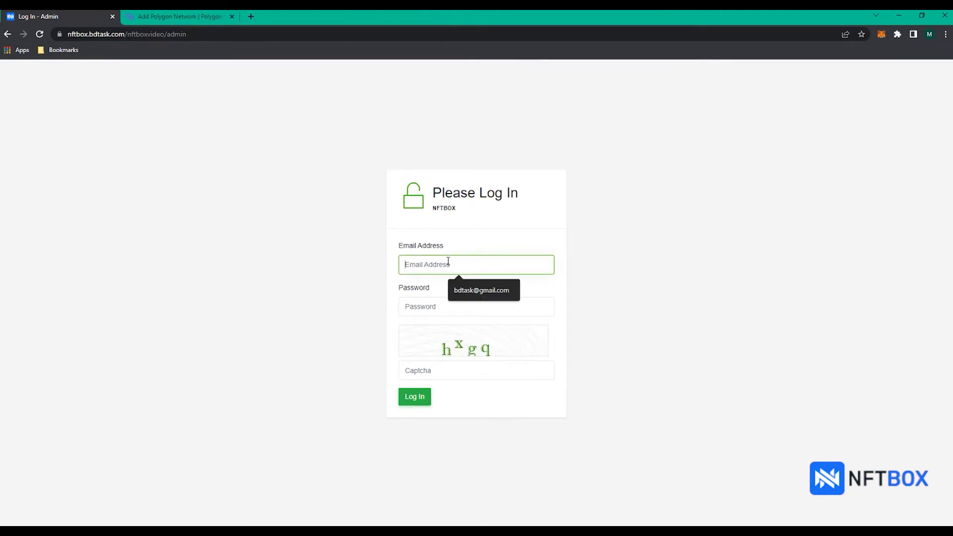
{"action": "left_click", "coordinate": [462, 292]}
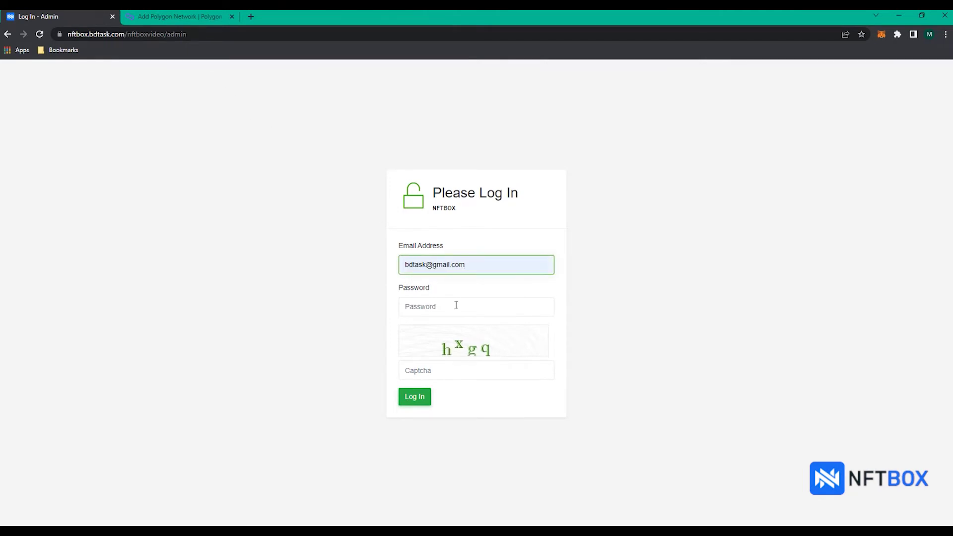
{"action": "left_click", "coordinate": [457, 305]}
{"action": "type", "text": "123"}
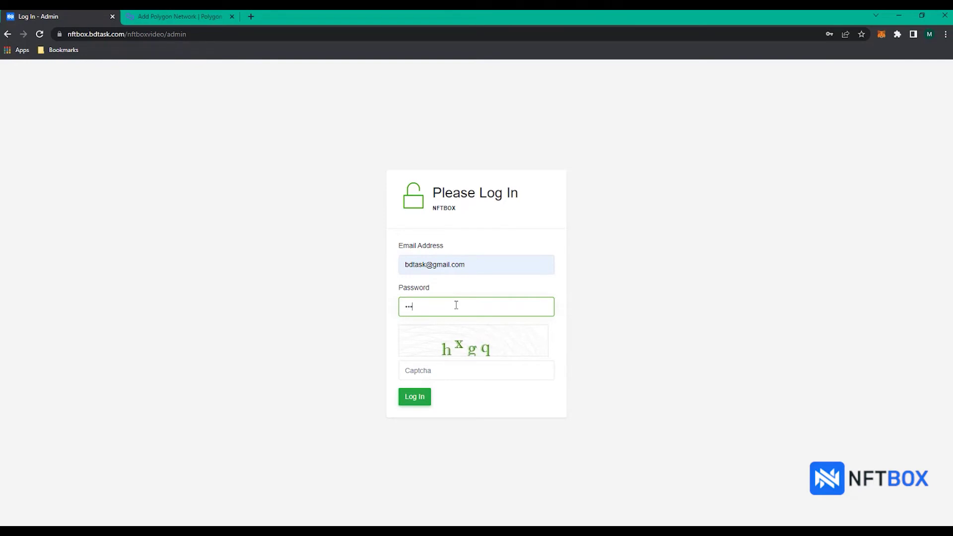
{"action": "left_click", "coordinate": [459, 369]}
{"action": "type", "text": "hxgq"}
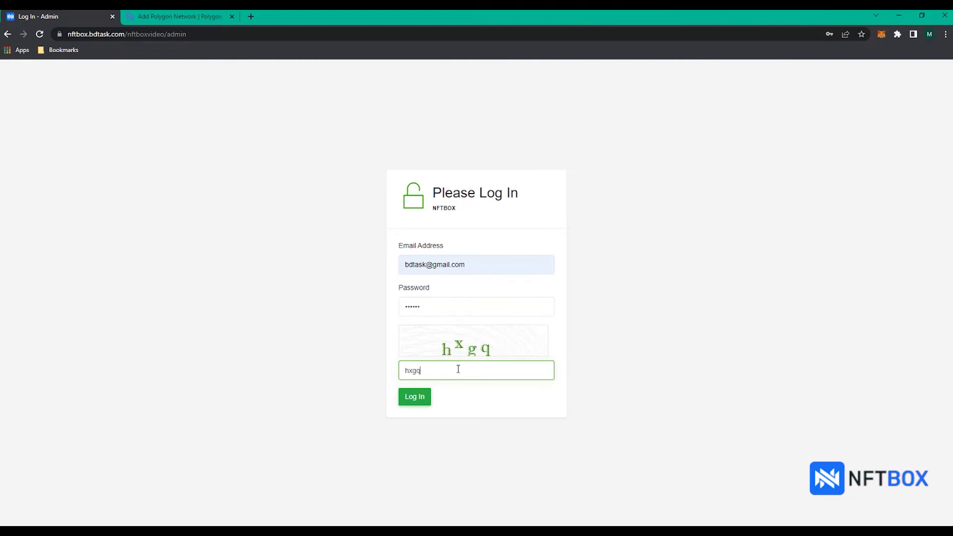
{"action": "left_click", "coordinate": [417, 399]}
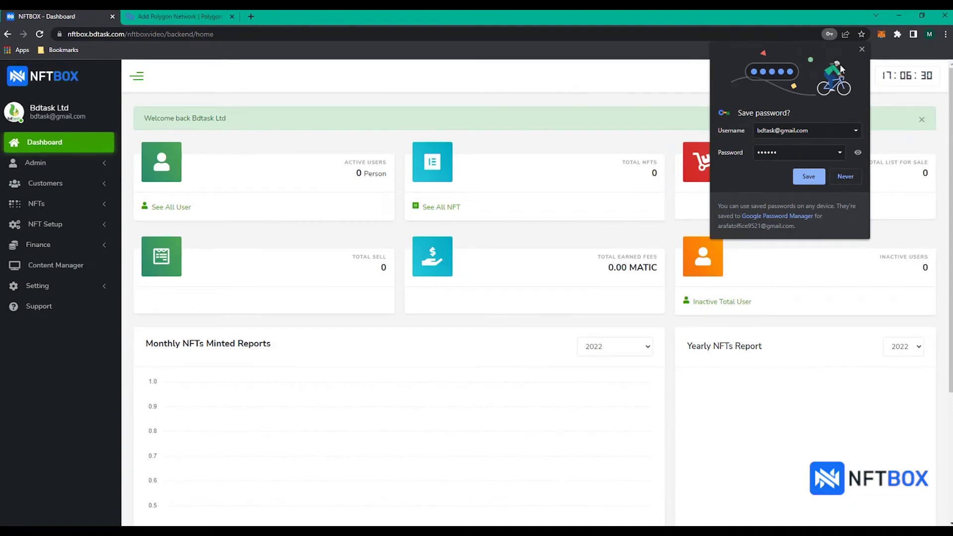
{"action": "left_click", "coordinate": [862, 48]}
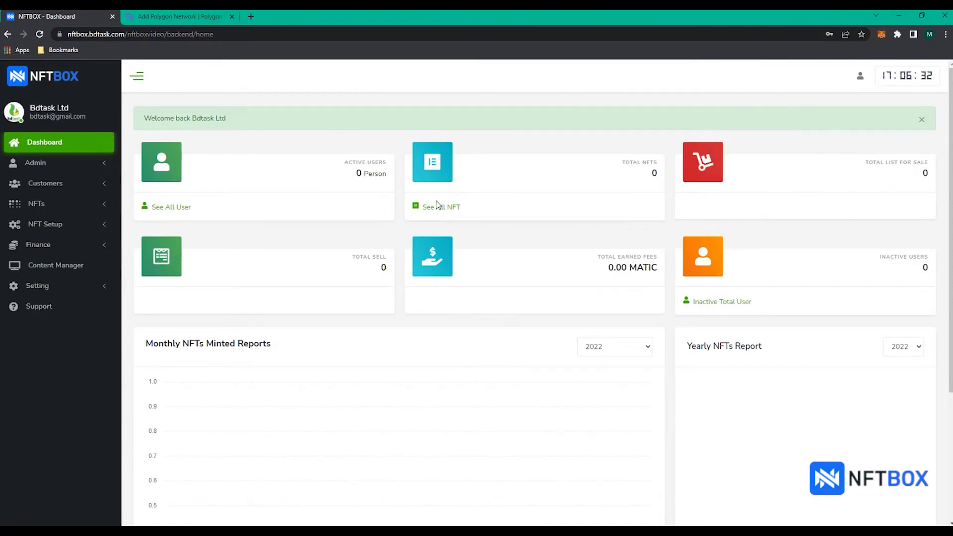
{"action": "left_click", "coordinate": [92, 230]}
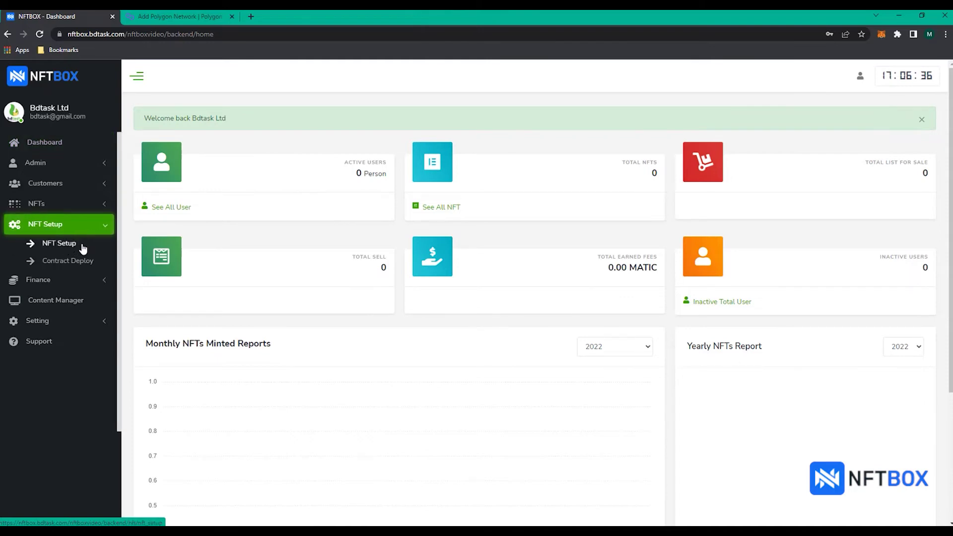
- Set the network to Polygon (chain ID 137) in NFT Setup and open Polygon's network docs
{"action": "left_click", "coordinate": [60, 243]}
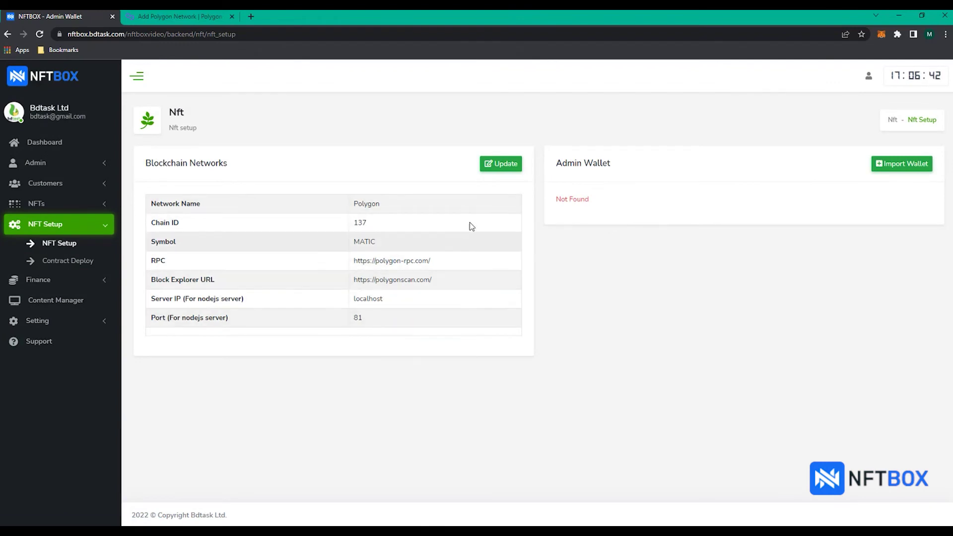
{"action": "left_click", "coordinate": [501, 171]}
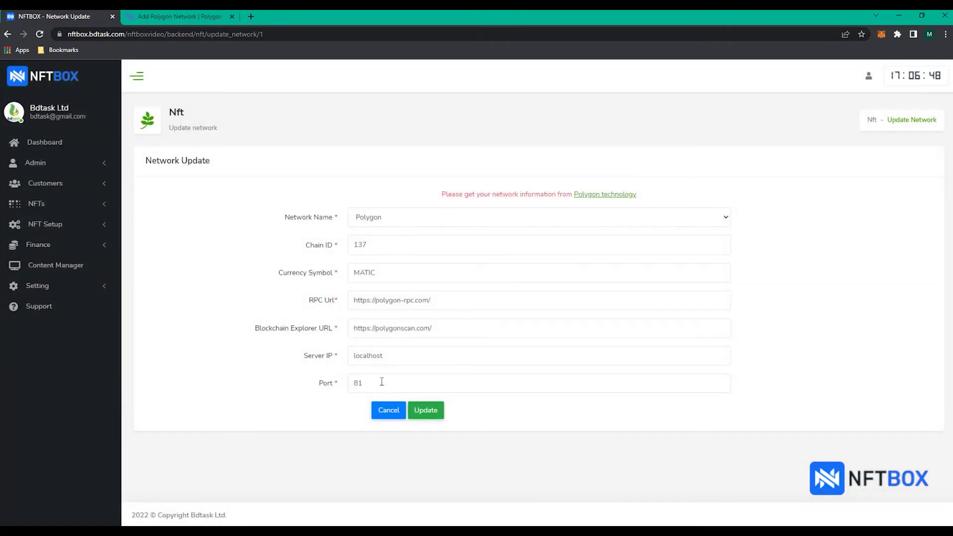
{"action": "left_click", "coordinate": [428, 222]}
{"action": "left_click", "coordinate": [417, 243]}
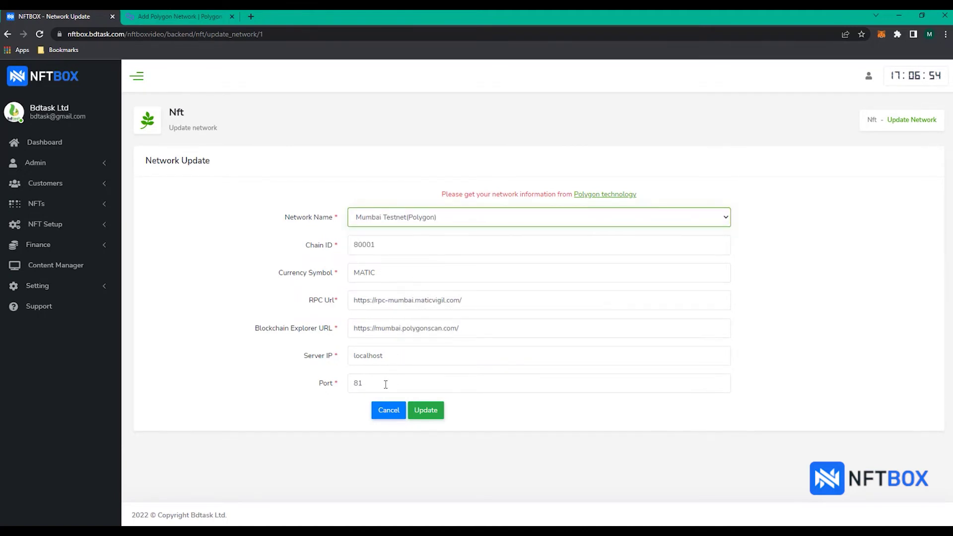
{"action": "left_click", "coordinate": [437, 221]}
{"action": "left_click", "coordinate": [431, 228]}
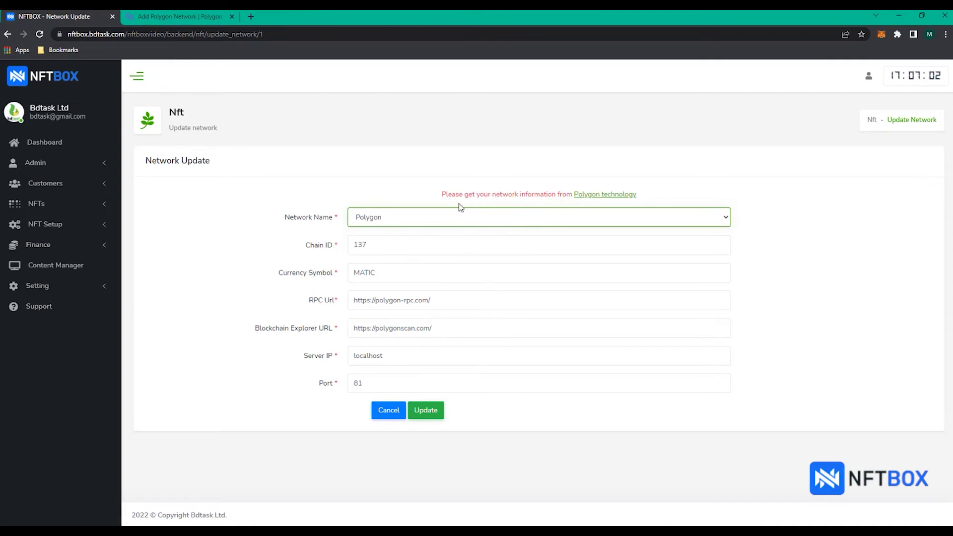
{"action": "left_click", "coordinate": [596, 195]}
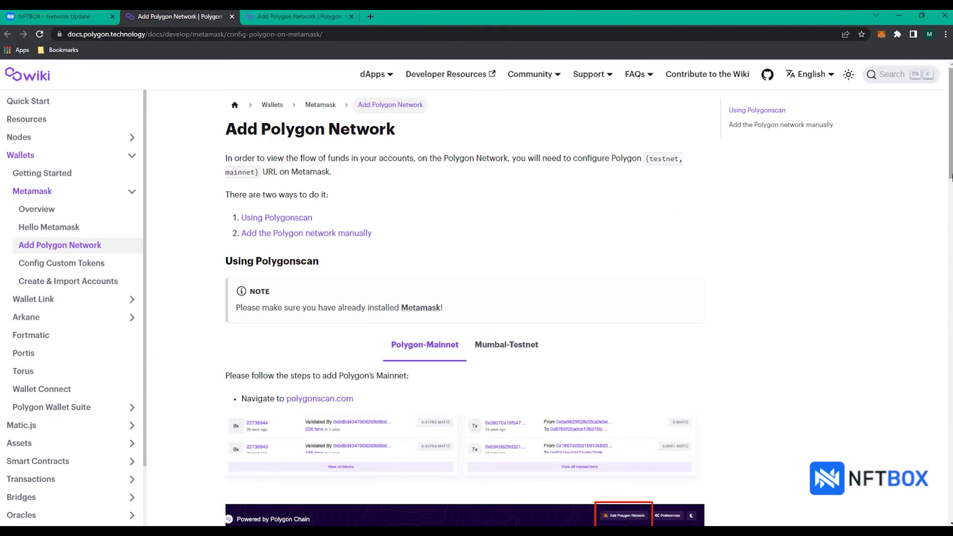
- Review the Polygon docs, including the Mumbai-Testnet instructions, then close the tab
{"action": "left_click_drag", "start_coordinate": [951, 176], "coordinate": [951, 367]}
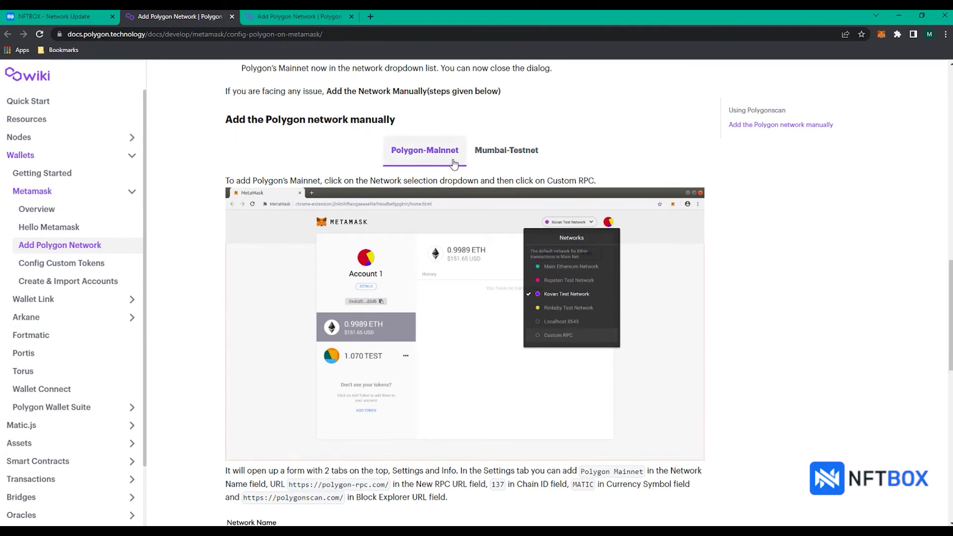
{"action": "left_click_drag", "start_coordinate": [950, 318], "coordinate": [951, 384]}
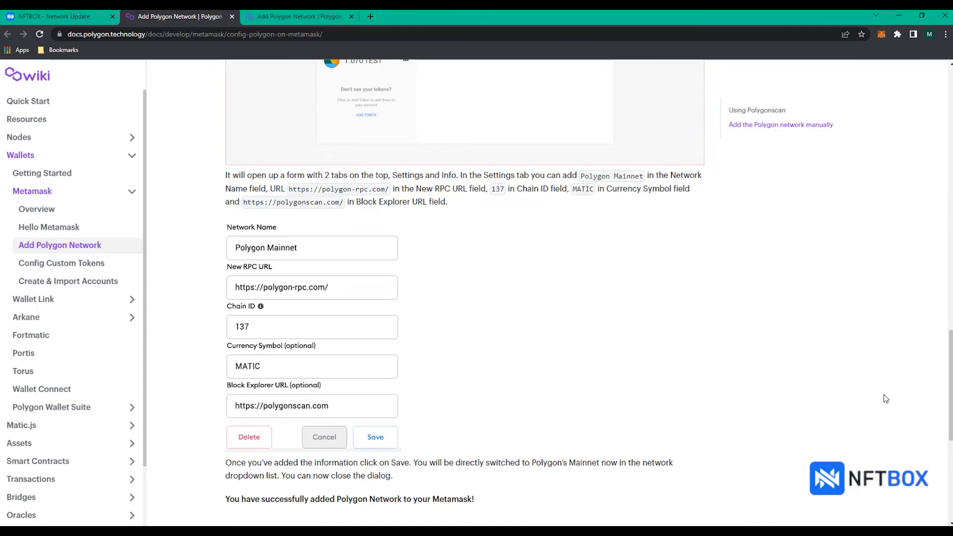
{"action": "left_click_drag", "start_coordinate": [950, 392], "coordinate": [950, 302]}
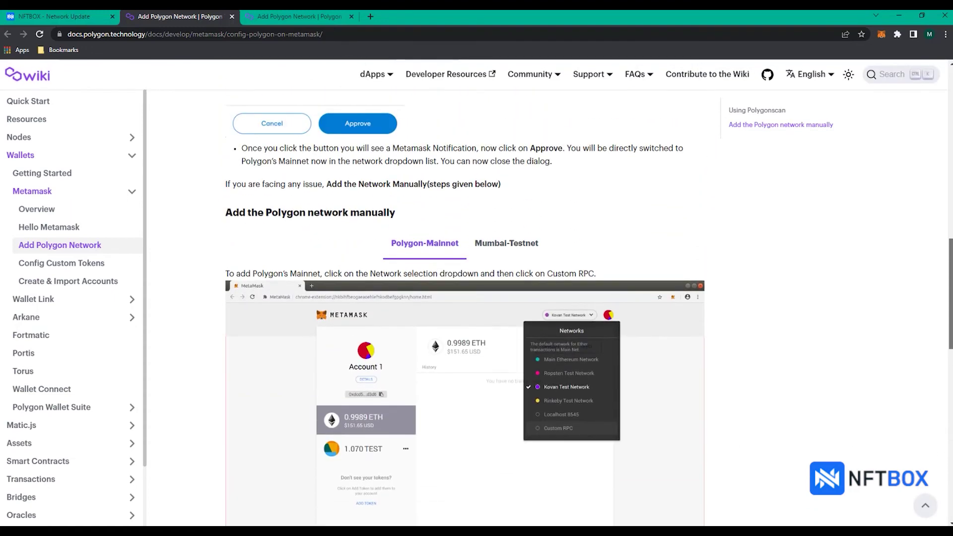
{"action": "left_click", "coordinate": [498, 254]}
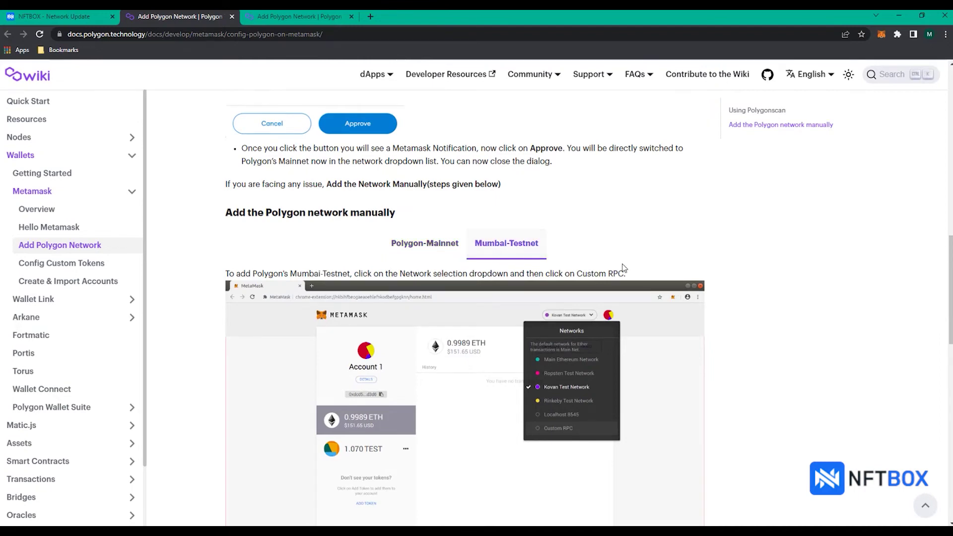
{"action": "left_click_drag", "start_coordinate": [949, 288], "coordinate": [950, 370]}
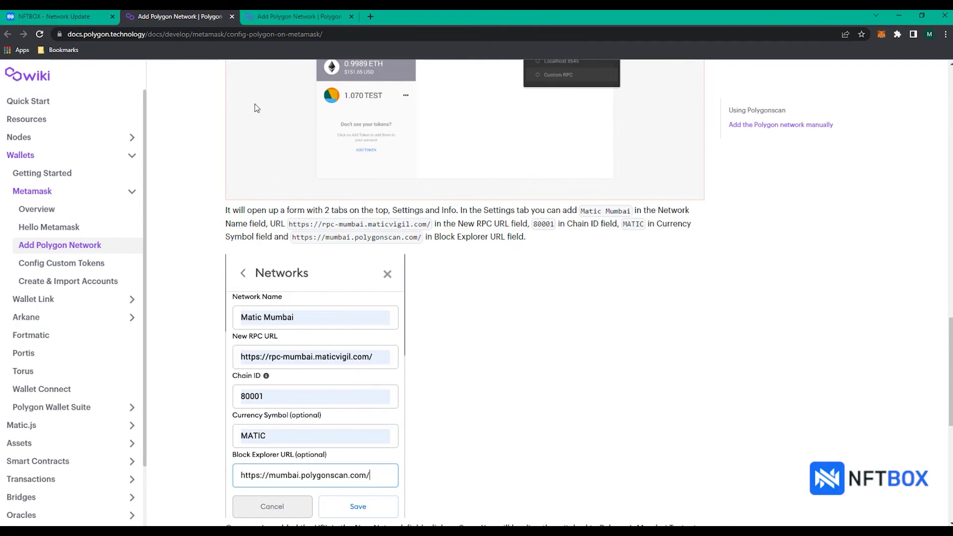
{"action": "left_click", "coordinate": [232, 16]}
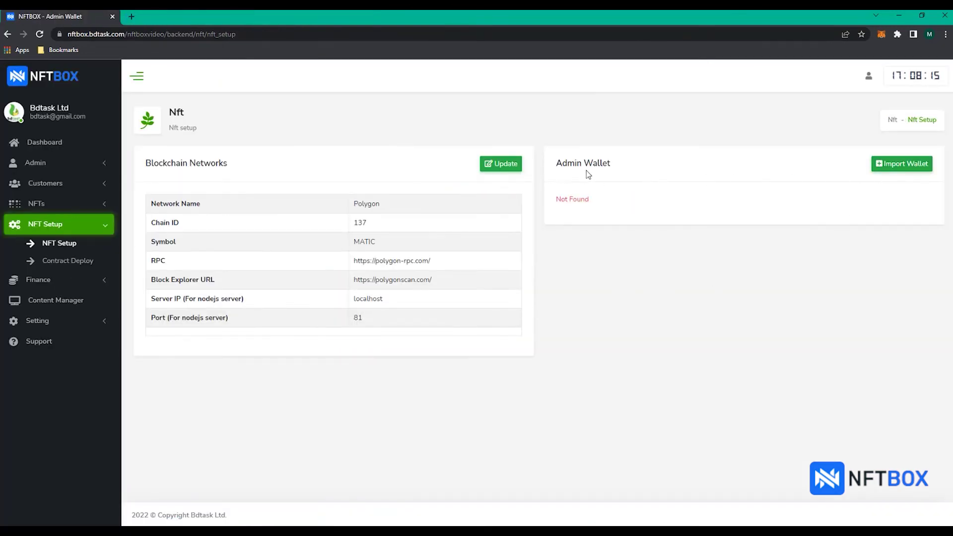
- Open the admin wallet import form and start exporting the MetaMask account's private key
{"action": "left_click", "coordinate": [891, 169]}
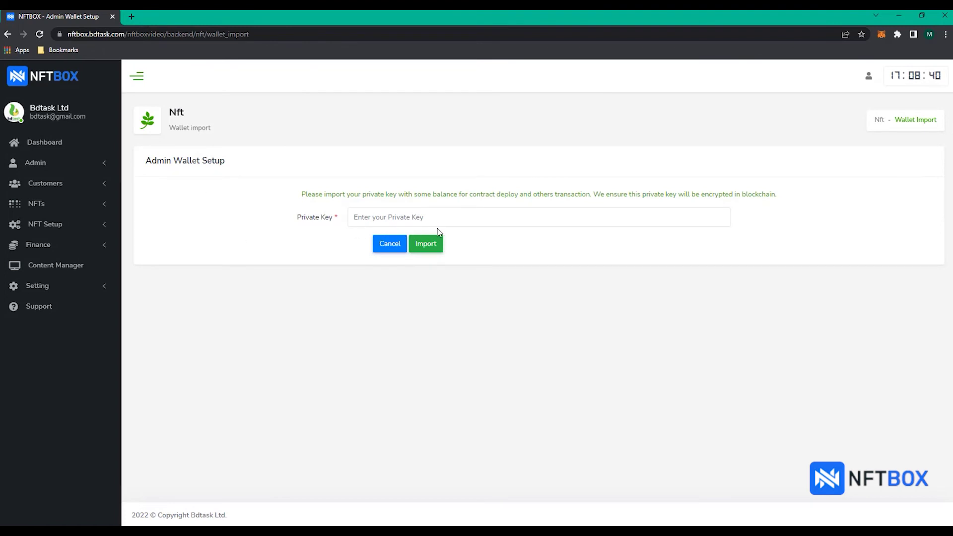
{"action": "left_click", "coordinate": [882, 34]}
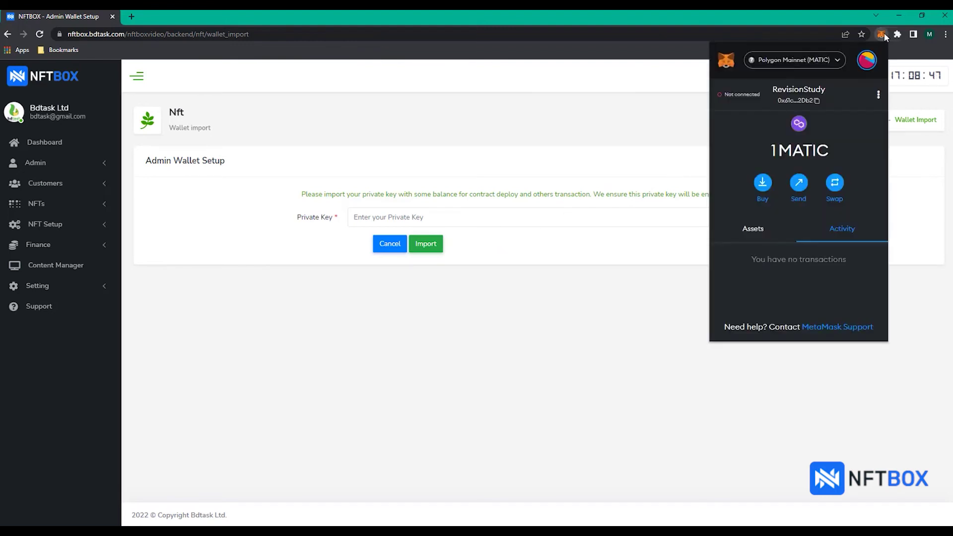
{"action": "left_click", "coordinate": [878, 98]}
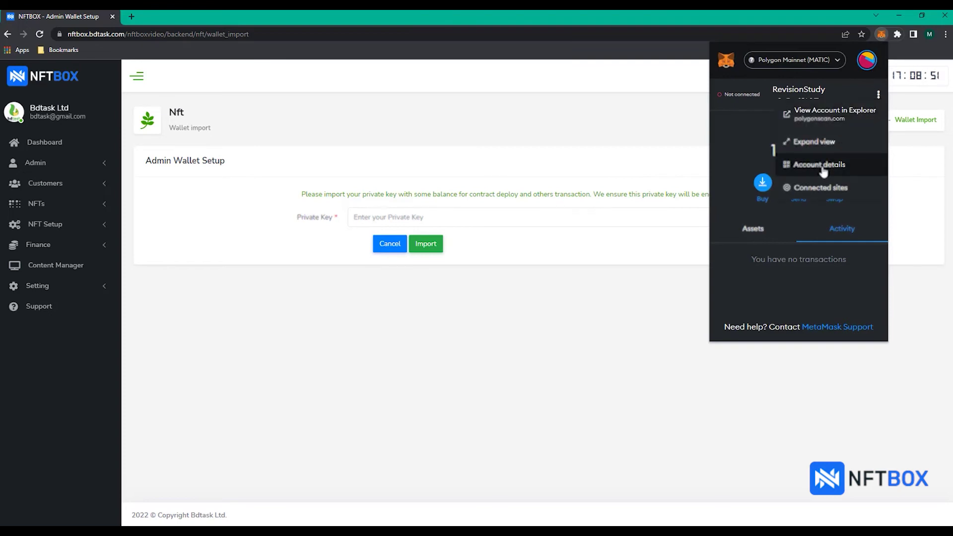
{"action": "left_click", "coordinate": [803, 168]}
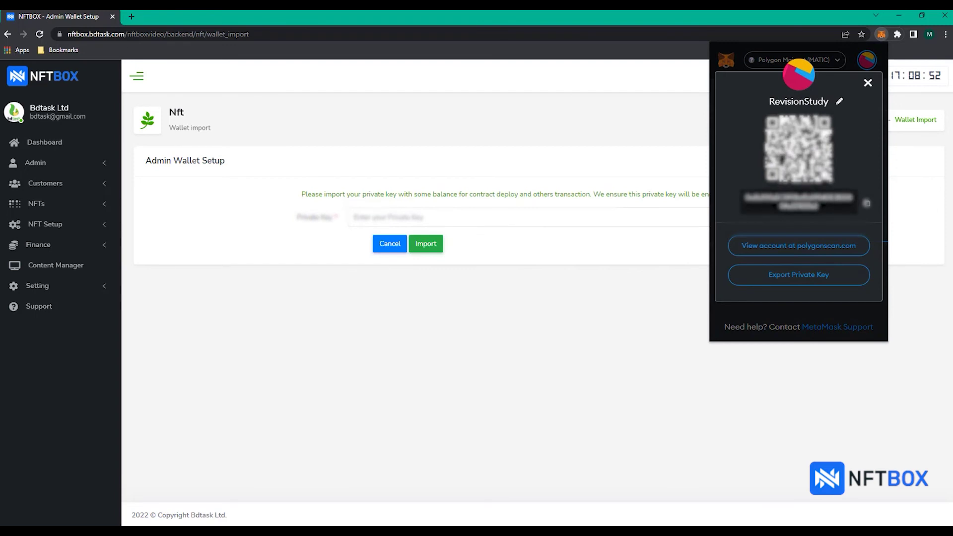
{"action": "left_click", "coordinate": [814, 279]}
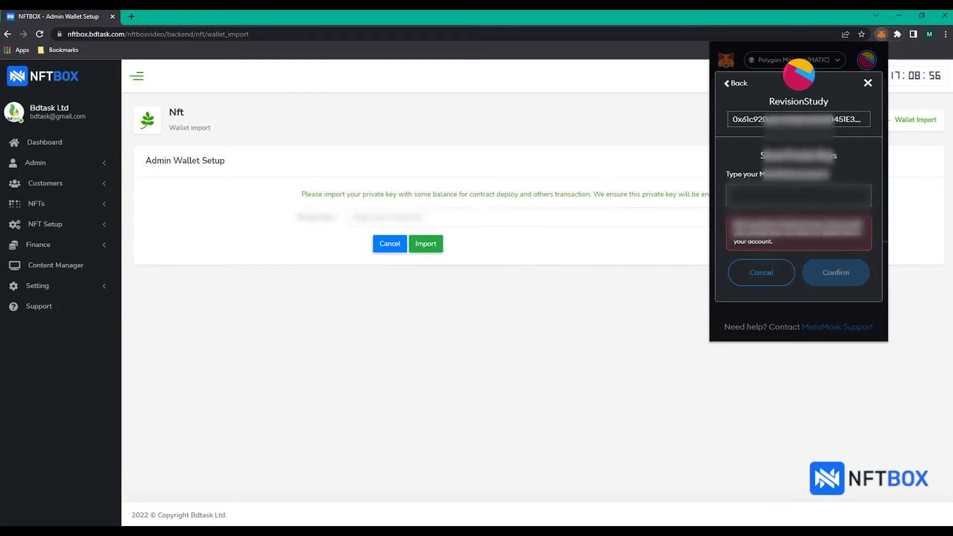
- Enter the MetaMask password to reveal the private key and copy it
{"action": "type", "text": "******"}
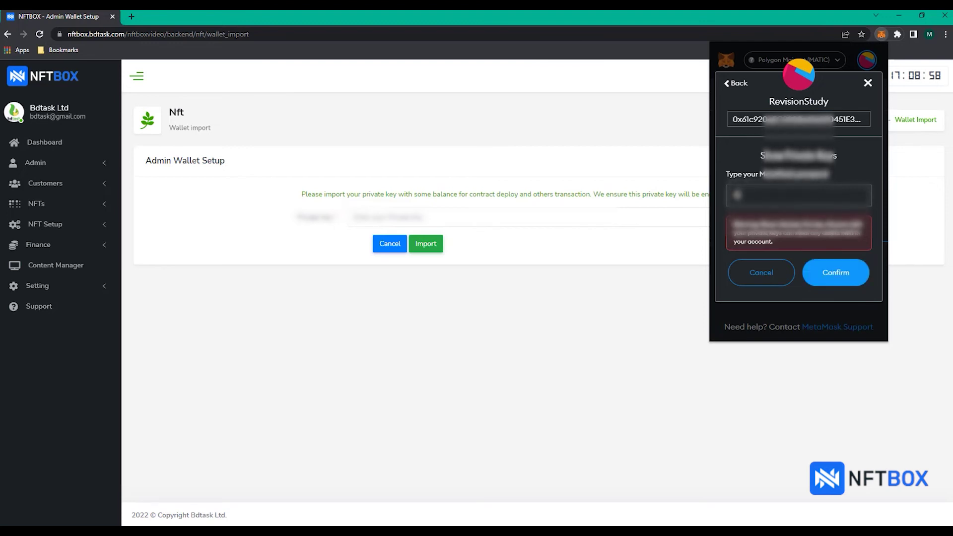
{"action": "type", "text": "***"}
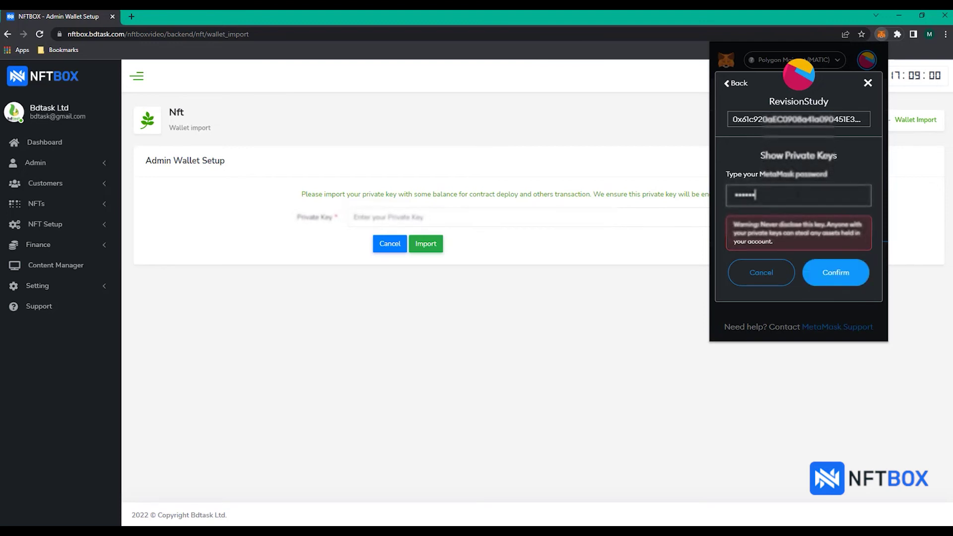
{"action": "type", "text": "*"}
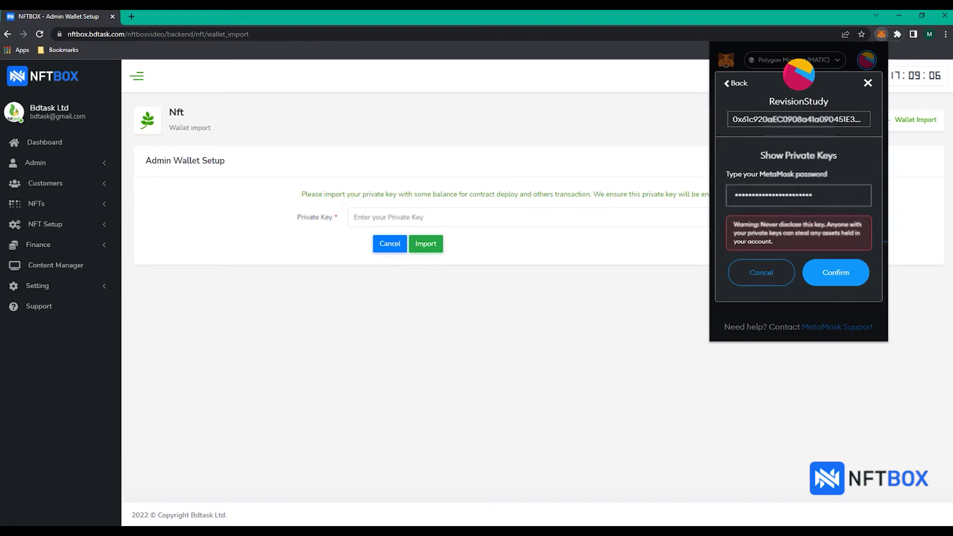
{"action": "left_click", "coordinate": [841, 281]}
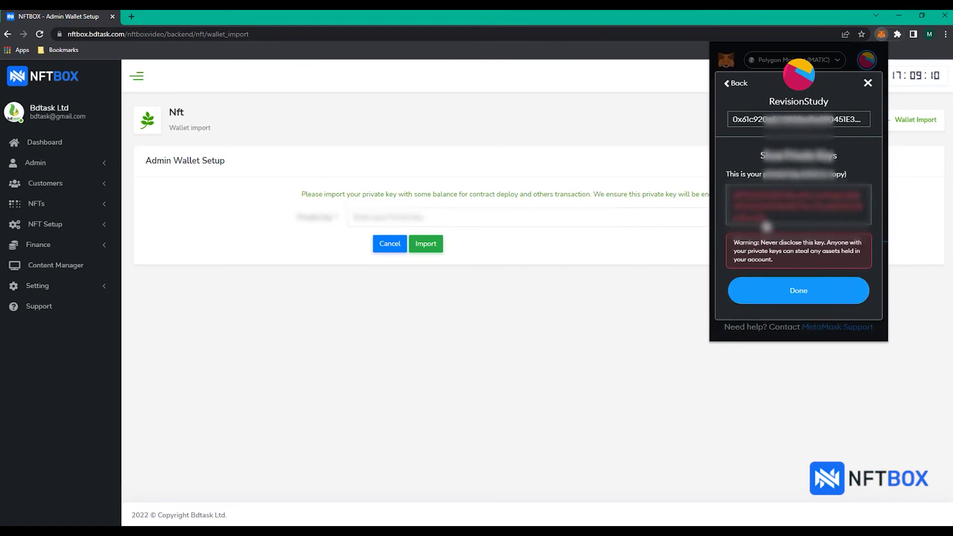
{"action": "left_click", "coordinate": [767, 218]}
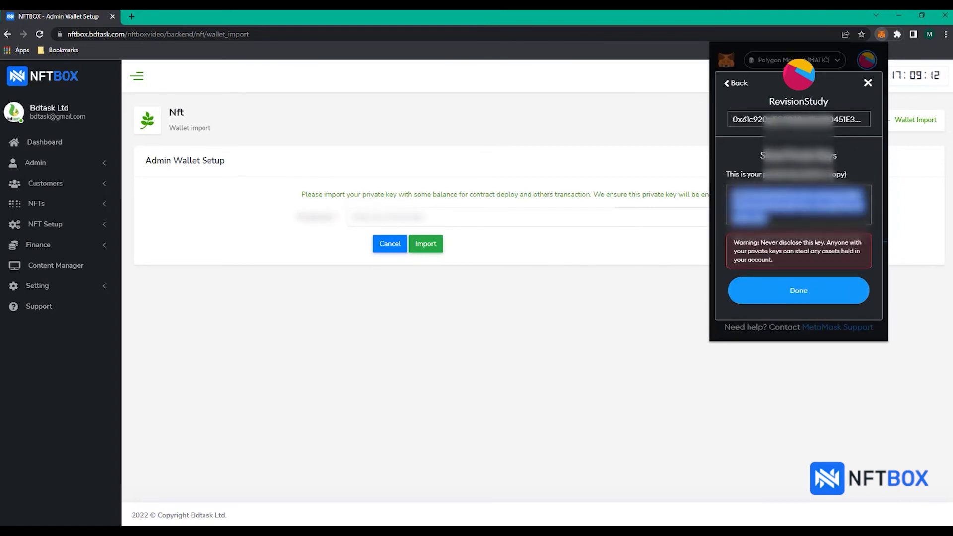
{"action": "right_click", "coordinate": [740, 196]}
{"action": "left_click", "coordinate": [743, 203]}
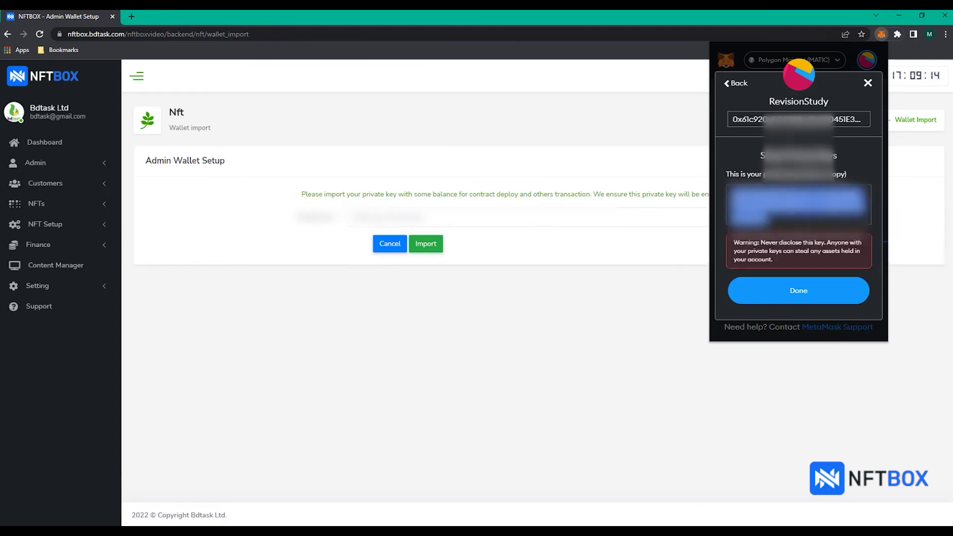
{"action": "left_click", "coordinate": [626, 221]}
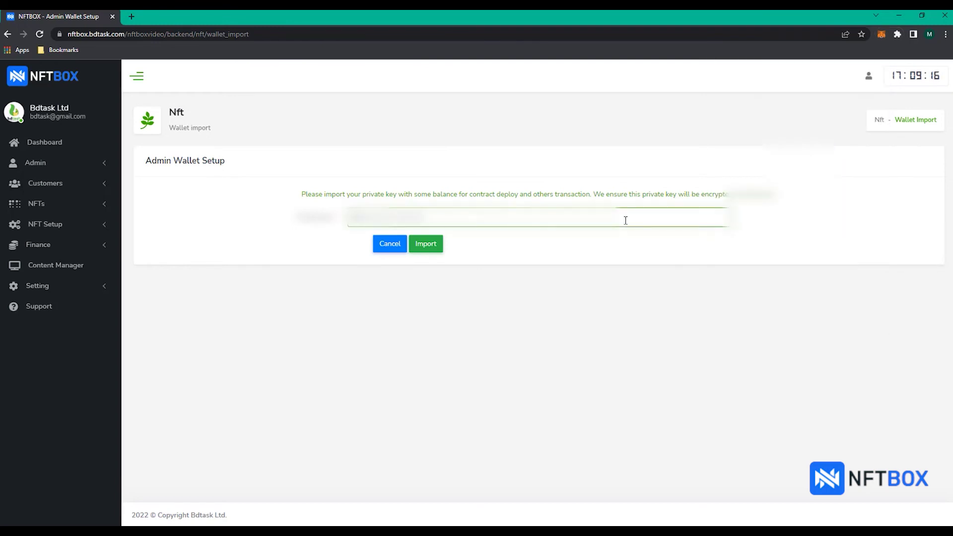
- Import the admin wallet from the pasted private key and confirm its 1 MATIC balance
{"action": "key", "text": "ctrl+v"}
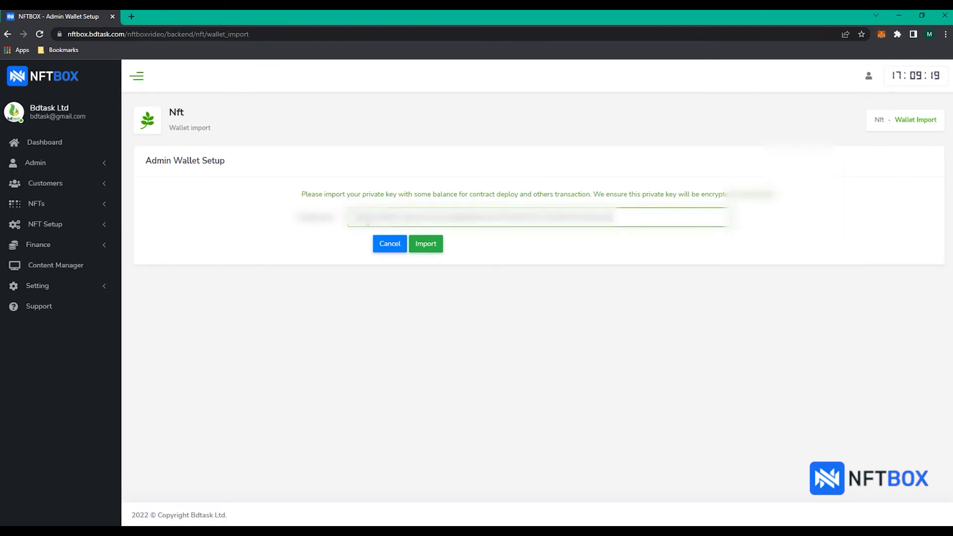
{"action": "left_click", "coordinate": [427, 244]}
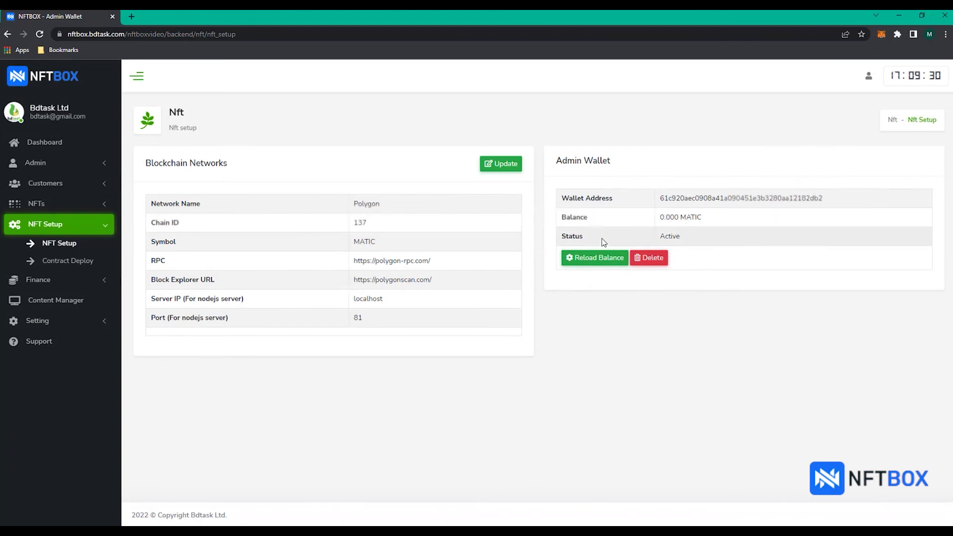
{"action": "left_click", "coordinate": [606, 264]}
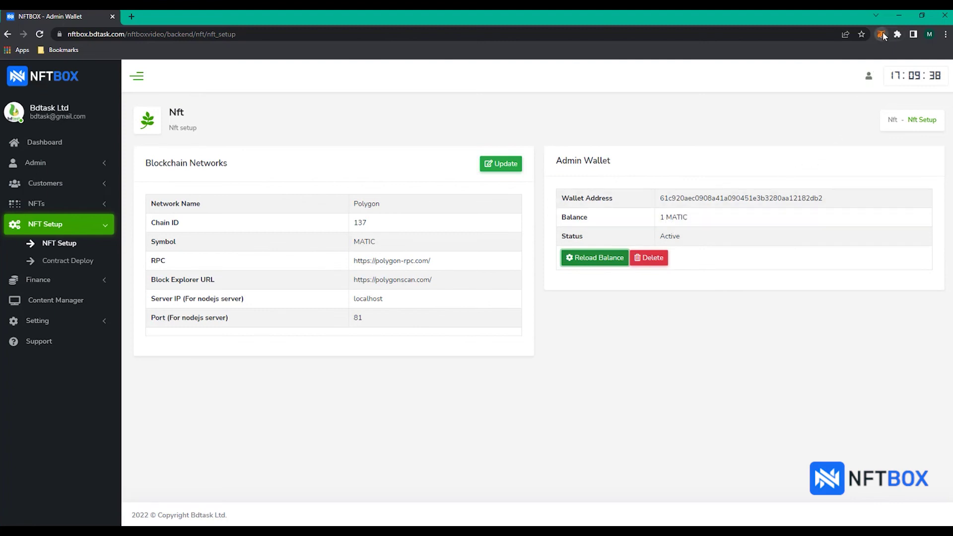
{"action": "left_click", "coordinate": [882, 34]}
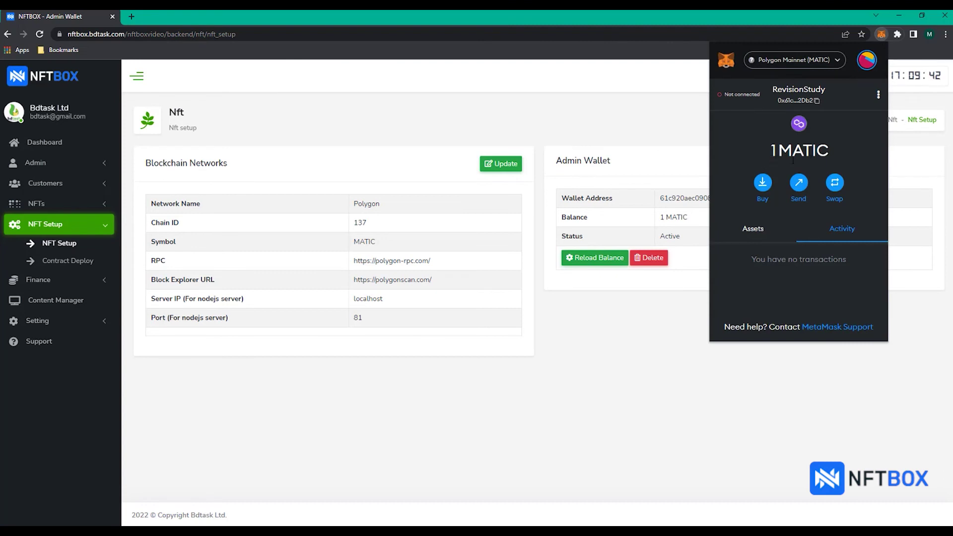
{"action": "left_click", "coordinate": [881, 35]}
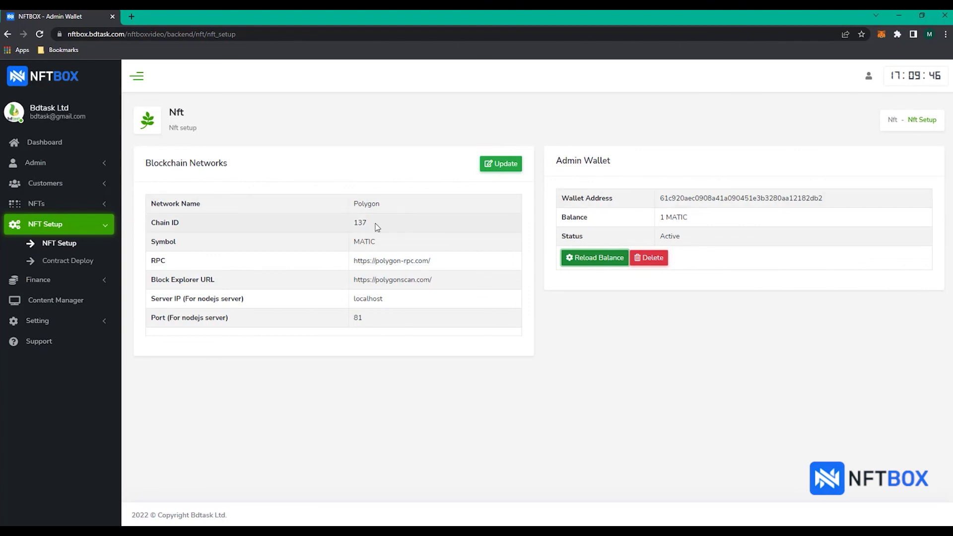
{"action": "left_click", "coordinate": [99, 266]}
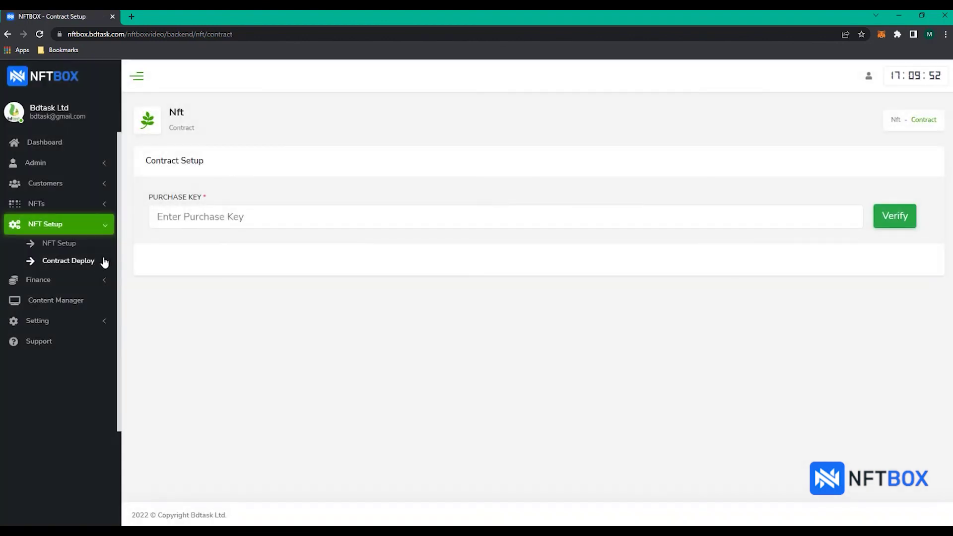
- Paste the purchase key and verify it
{"action": "left_click", "coordinate": [204, 219]}
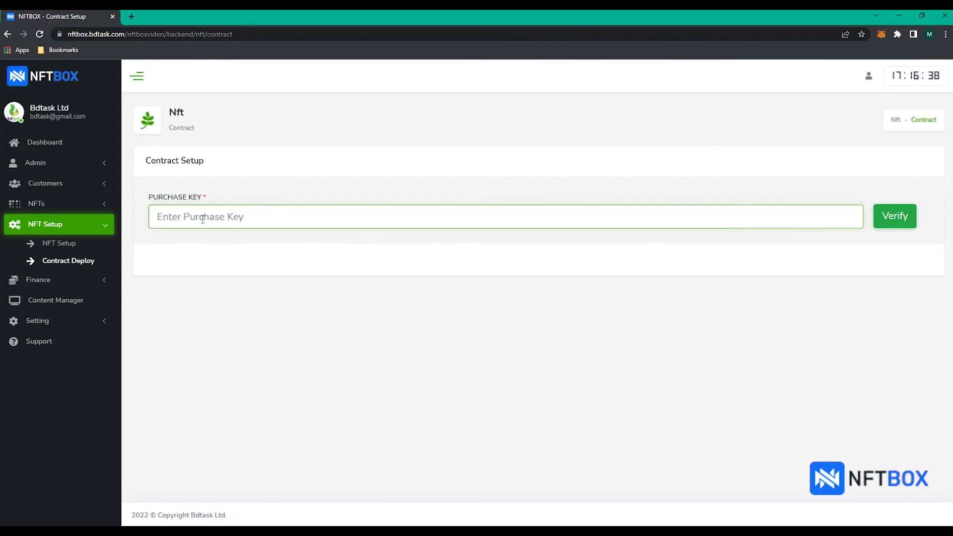
{"action": "key", "text": "ctrl+v"}
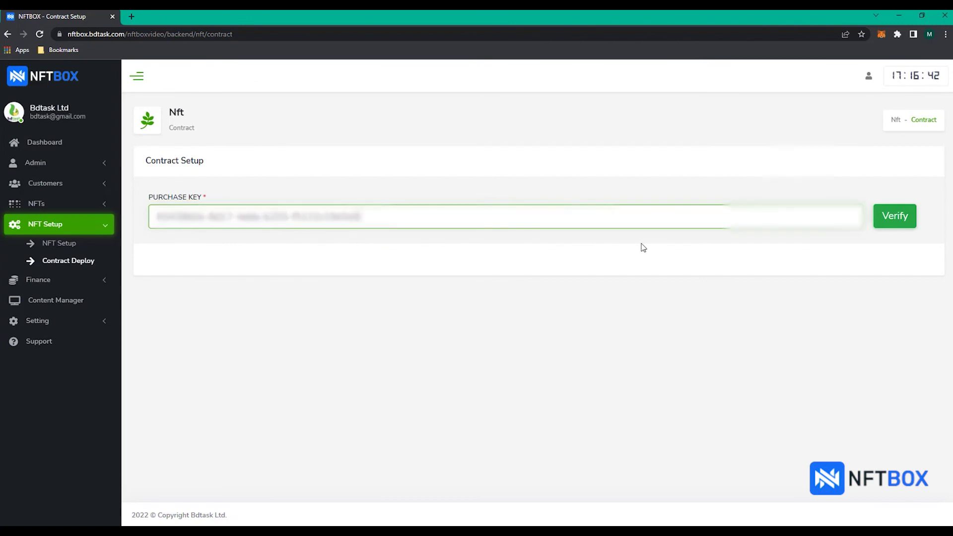
{"action": "left_click", "coordinate": [892, 226]}
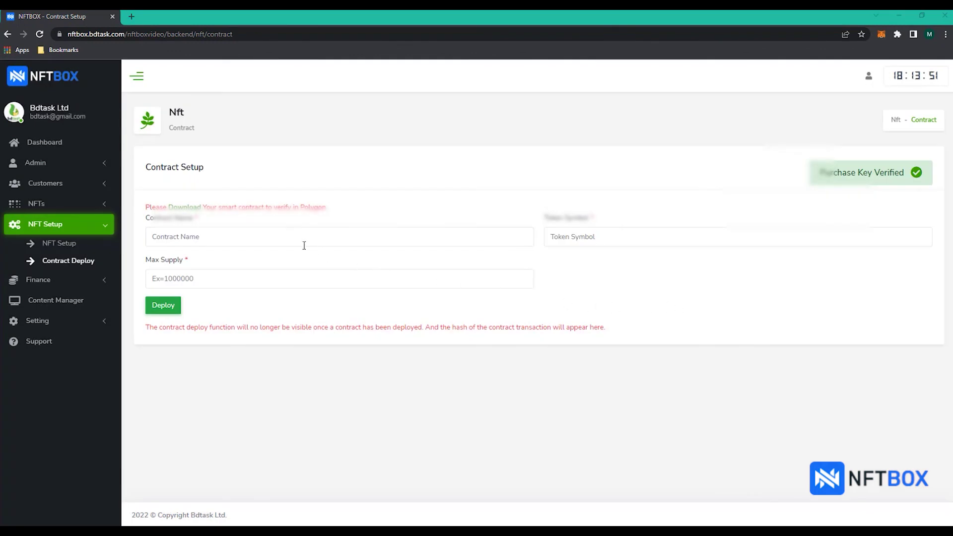
- Deploy the contract with name NFTBOX, token symbol NFTBOX and max supply 1000000
{"action": "left_click", "coordinate": [290, 239]}
{"action": "type", "text": "N"}
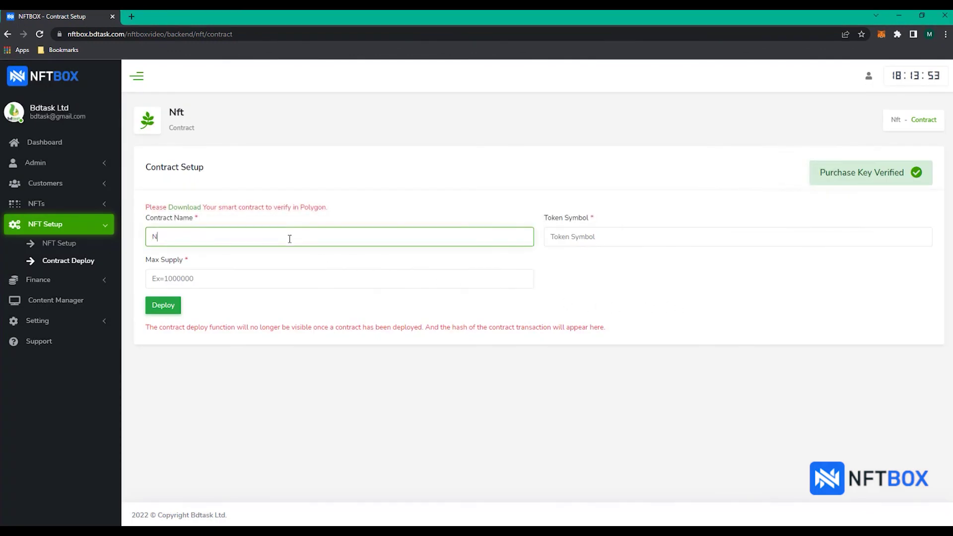
{"action": "type", "text": "FTBOX"}
{"action": "left_click", "coordinate": [560, 241]}
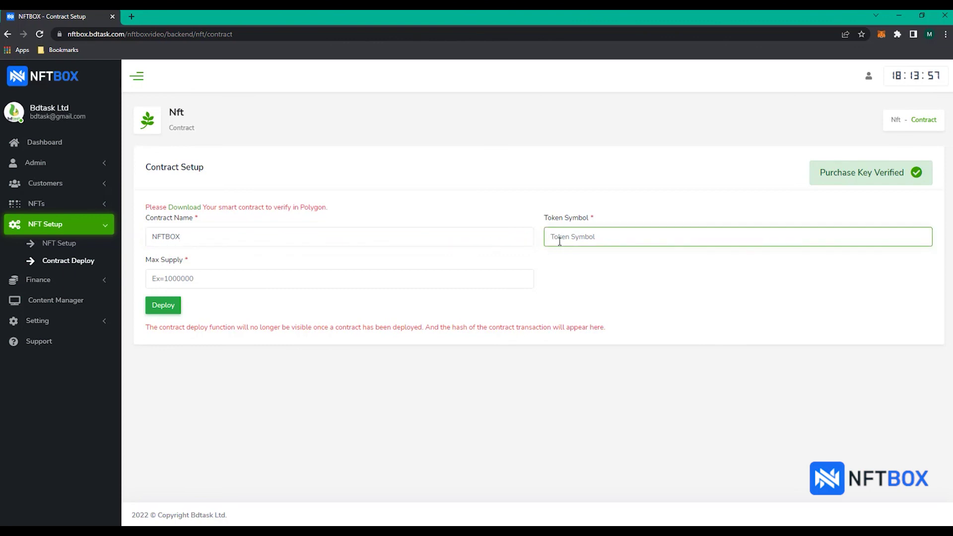
{"action": "type", "text": "NFTBOX"}
{"action": "left_click", "coordinate": [356, 278]}
{"action": "type", "text": "1000000"}
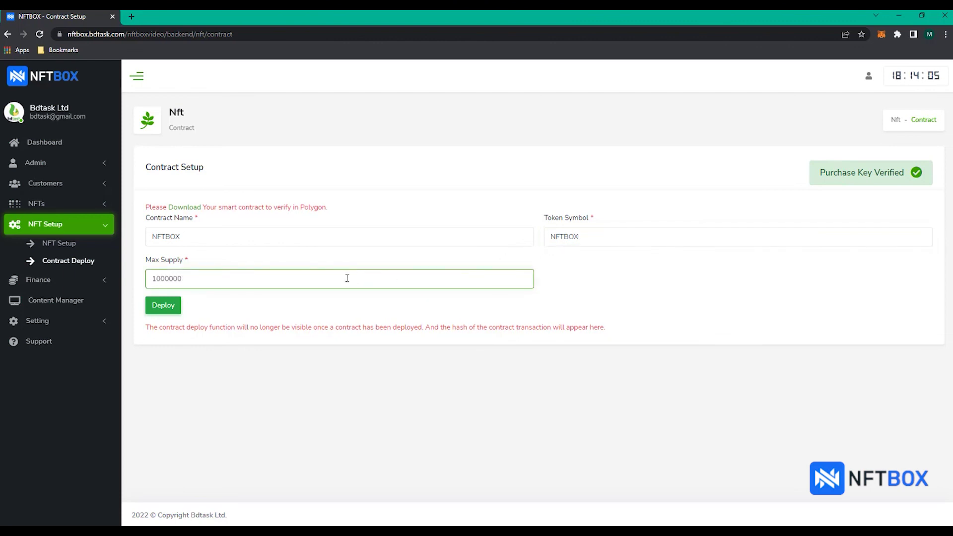
{"action": "left_click", "coordinate": [167, 309]}
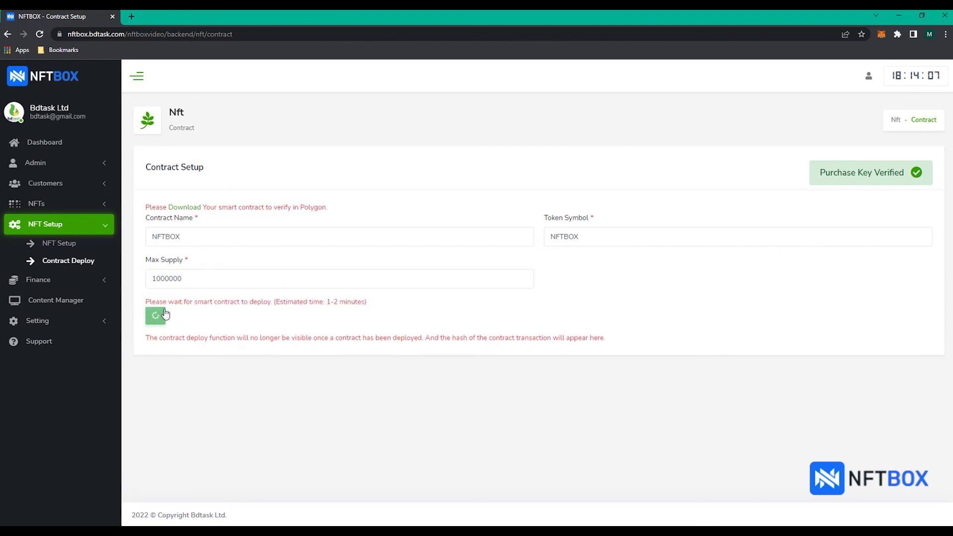